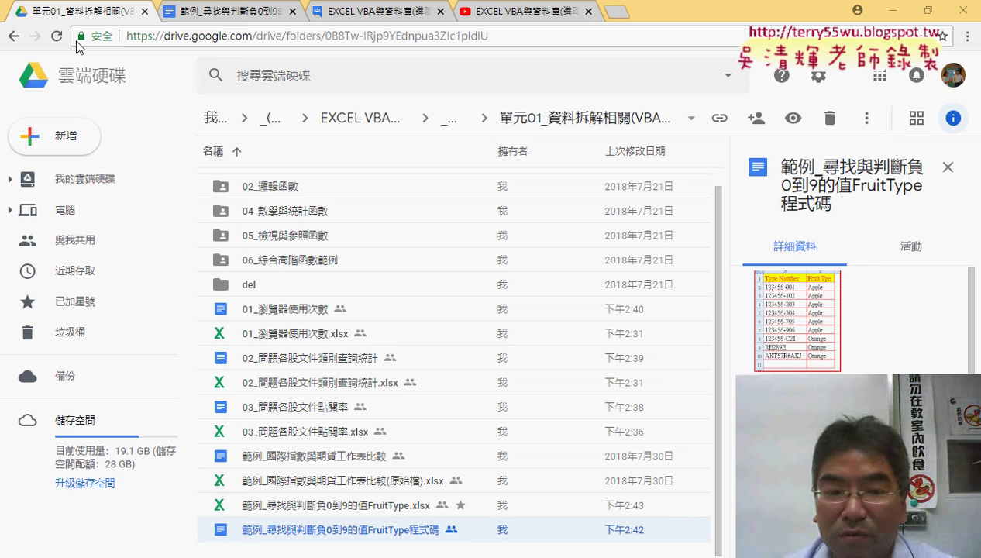
Step: Select FruitType.xlsx in Google Drive and bring its Excel workbook to the front
left_click(313, 503)
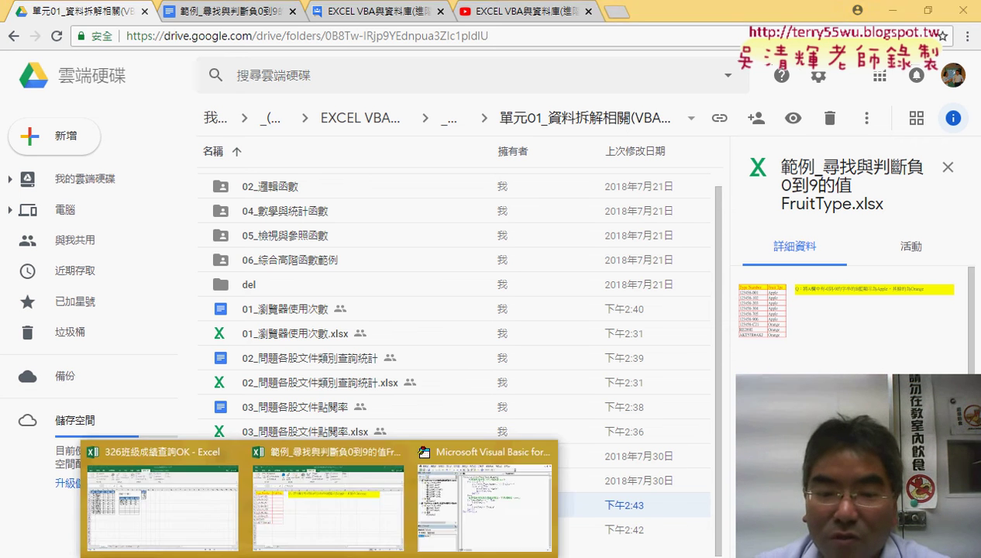
left_click(488, 524)
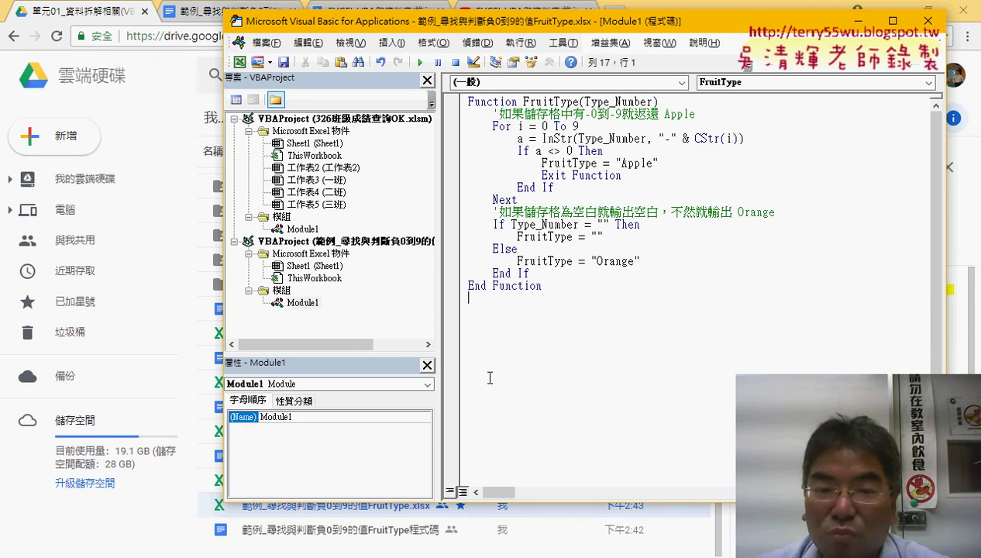
left_click_drag(791, 23, 802, 35)
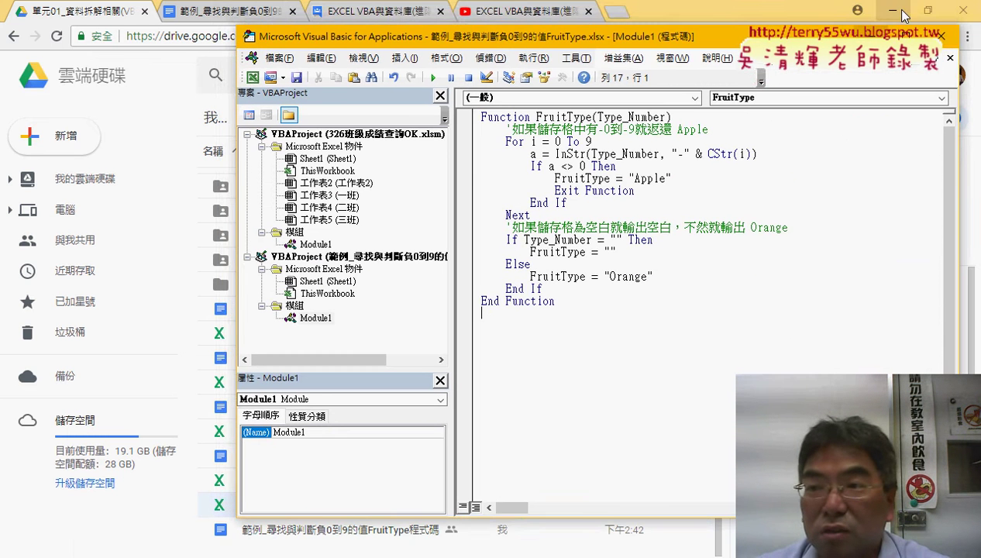
left_click(178, 201)
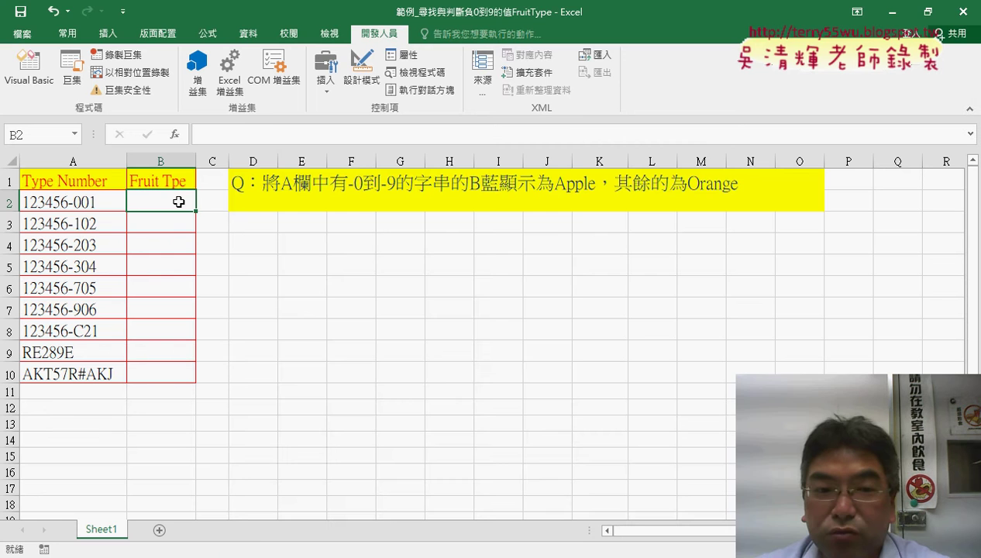
Step: Insert the user-defined function =FruitType(A2) into cell B2
left_click(174, 134)
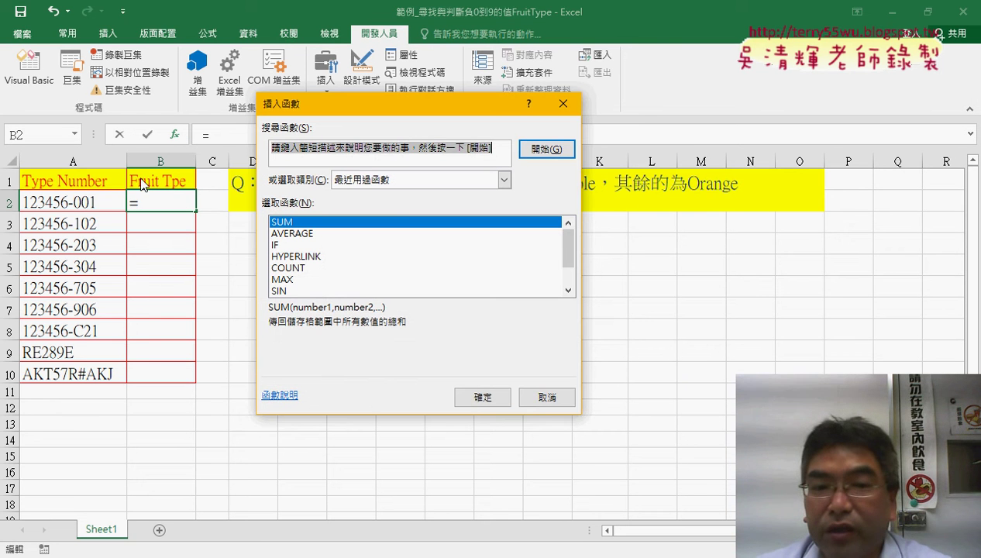
left_click(432, 180)
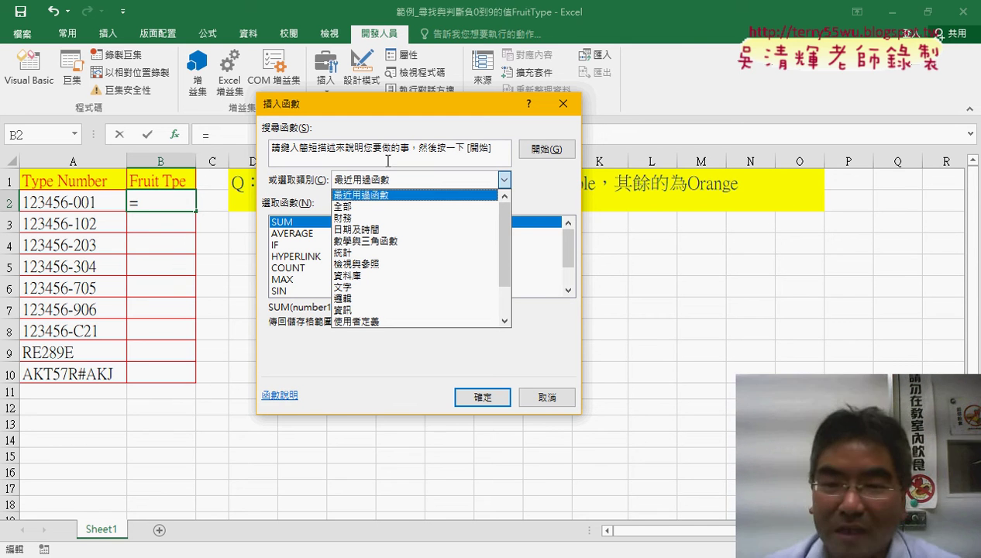
left_click(555, 198)
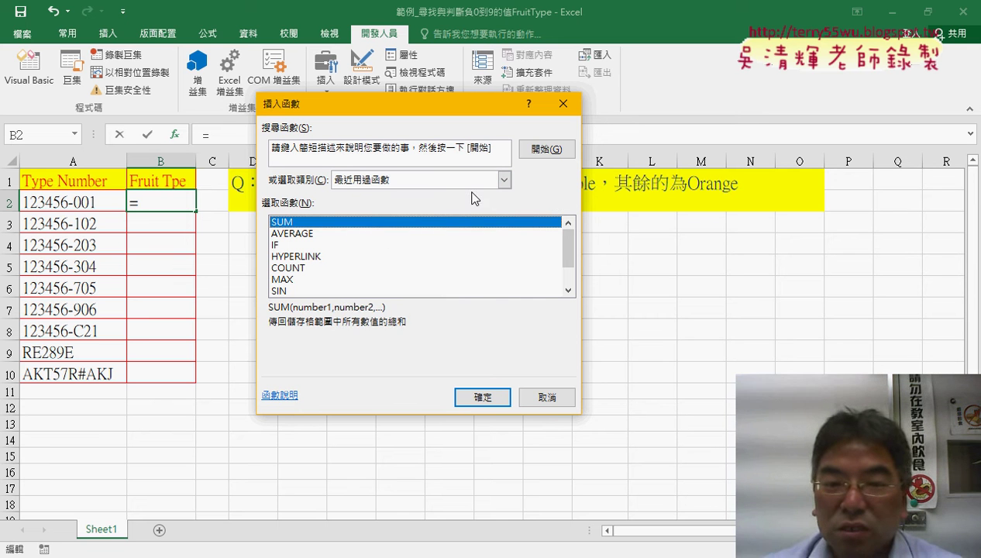
left_click(502, 179)
left_click(420, 321)
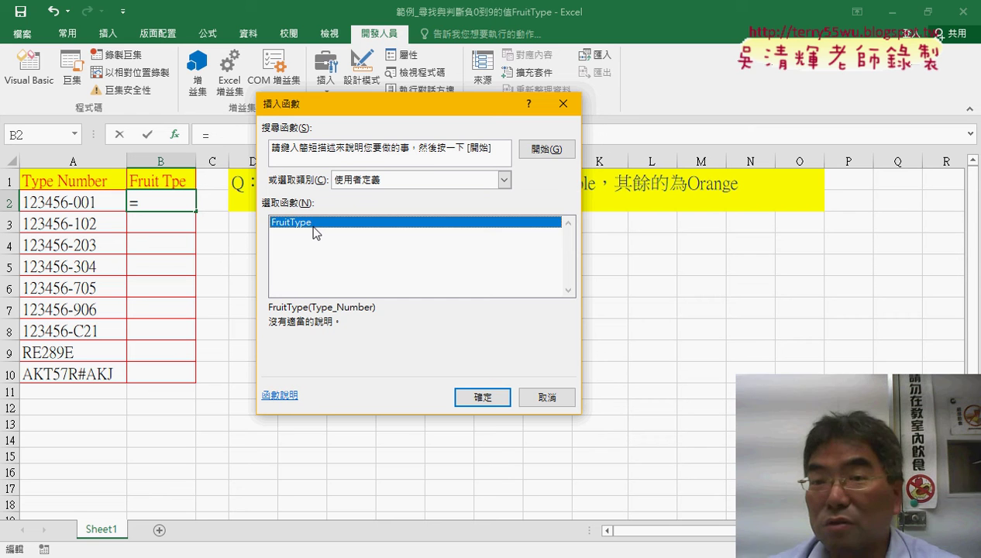
left_click(474, 395)
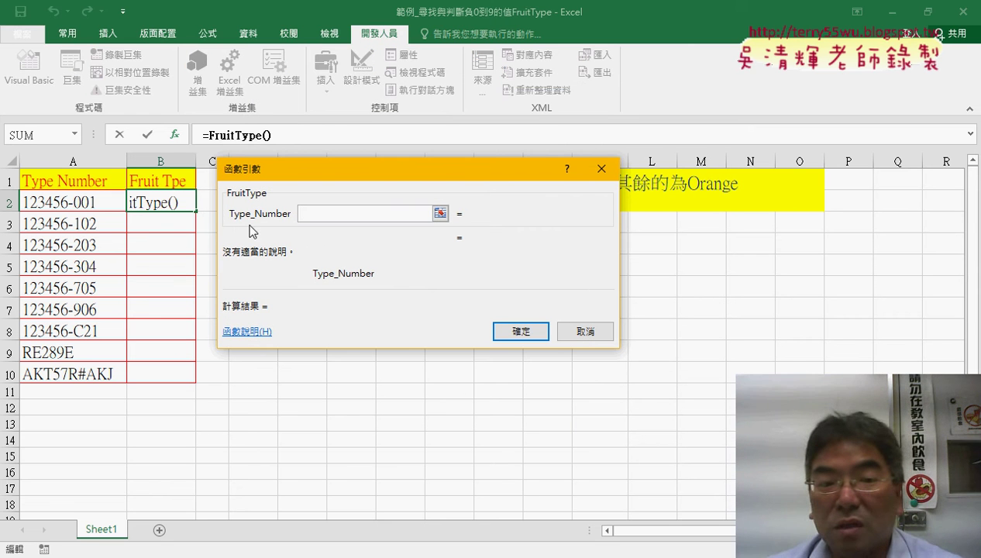
left_click(81, 208)
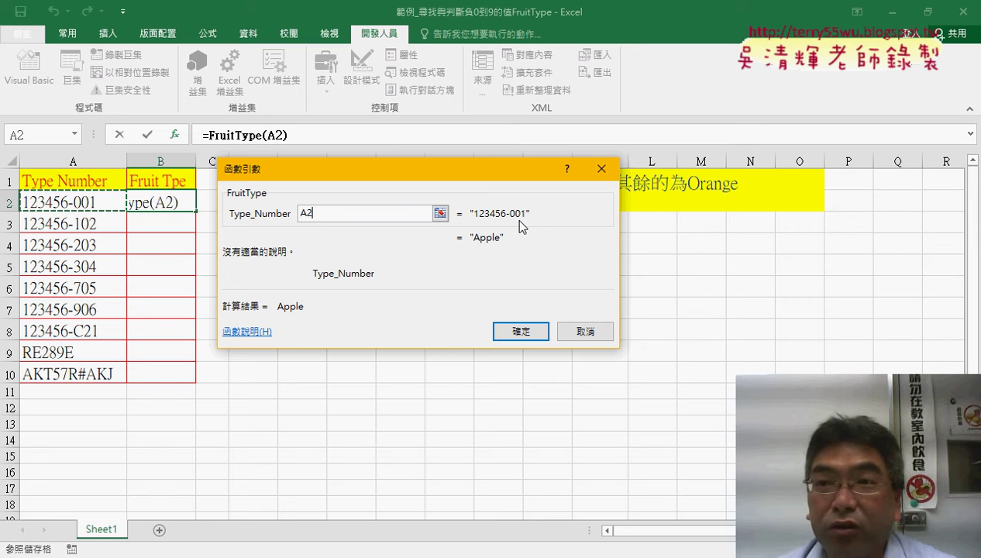
left_click(515, 333)
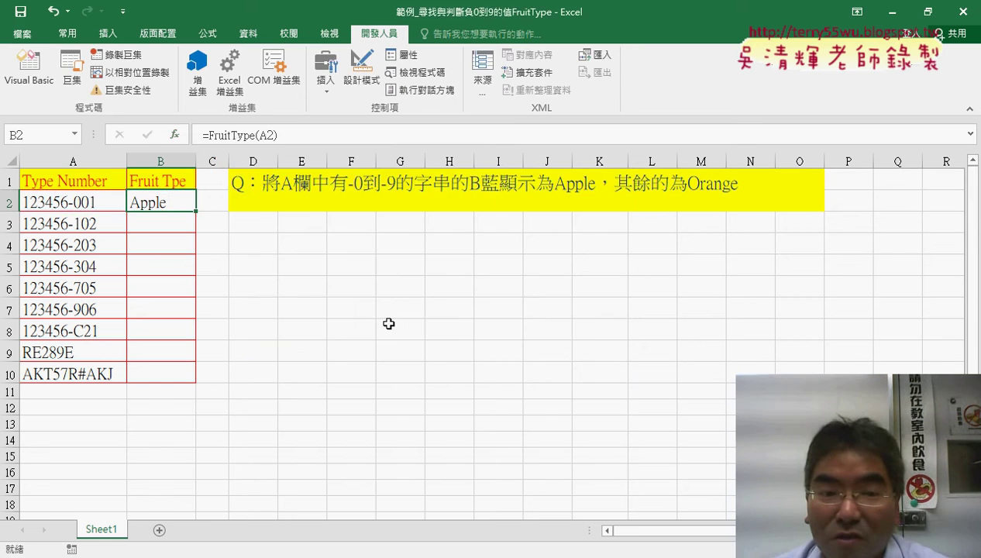
Step: Fill the formula down to B11, check B11, and bring up the FruitType VBA code
left_click_drag(198, 211, 199, 398)
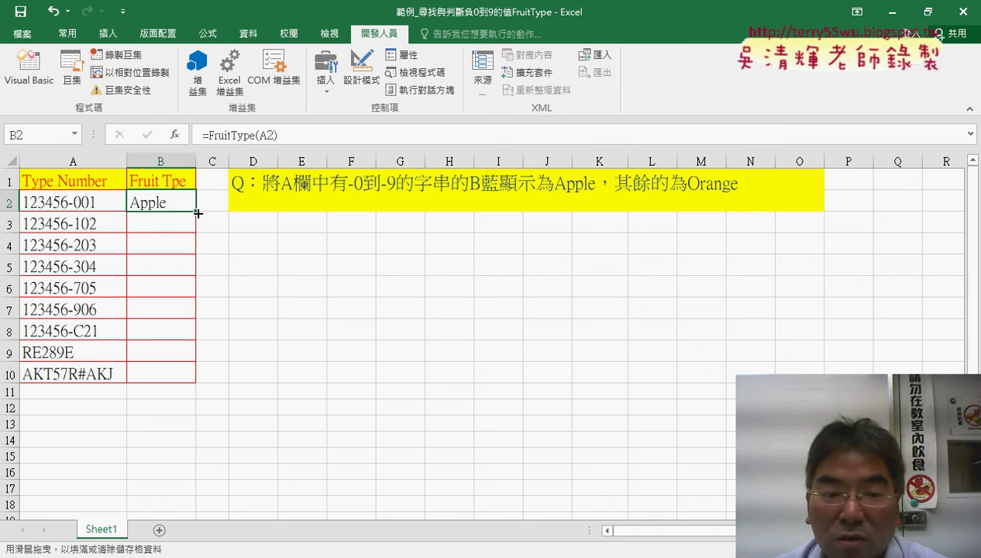
left_click(165, 389)
left_click(91, 389)
left_click(162, 394)
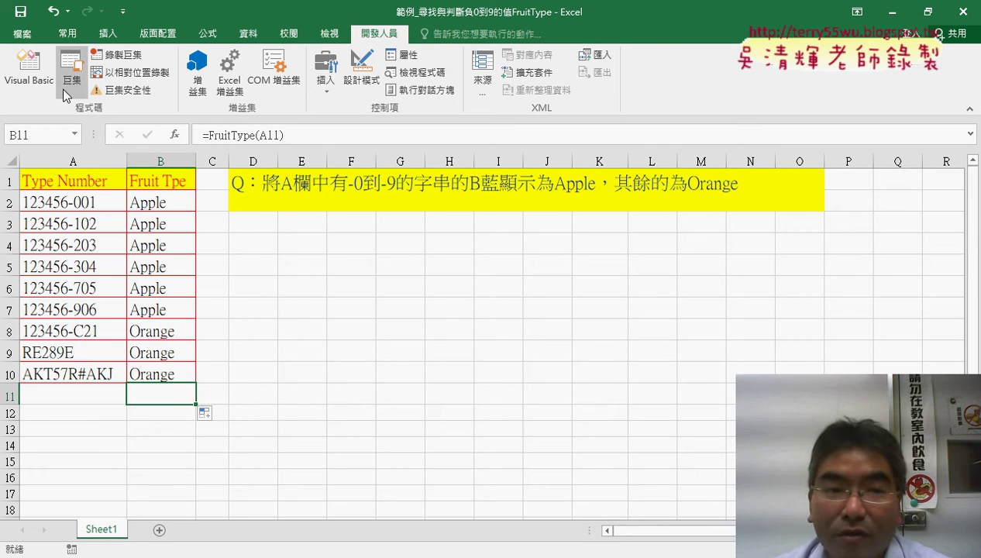
left_click(29, 68)
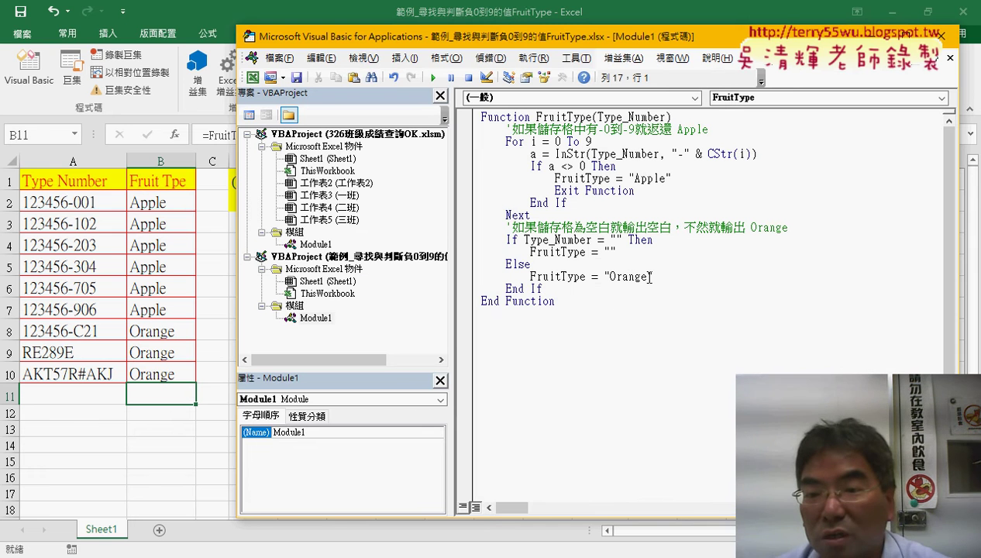
Step: Put "Orange" into the empty quotes on line 12 so blank values return Orange
left_click_drag(647, 277, 615, 277)
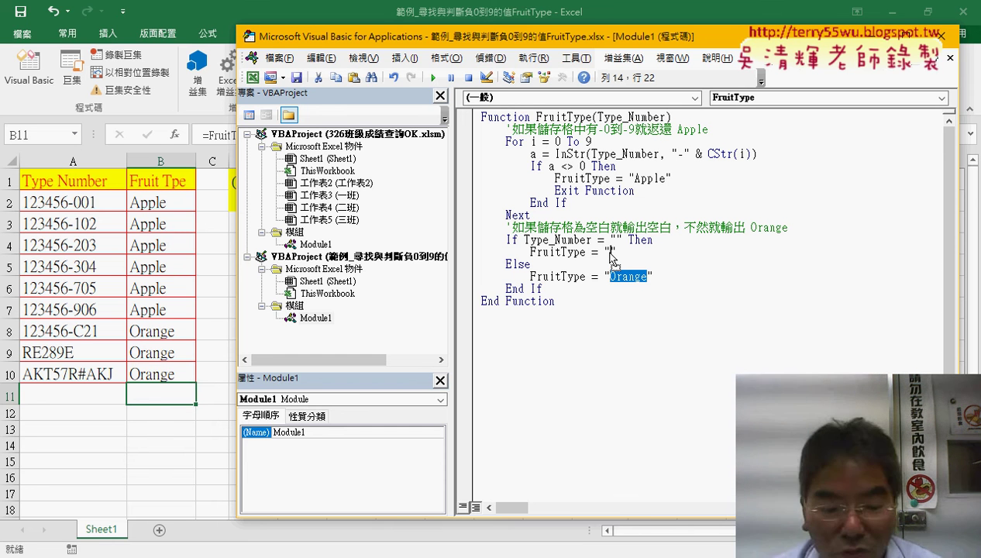
left_click_drag(609, 251, 610, 252)
left_click(675, 315)
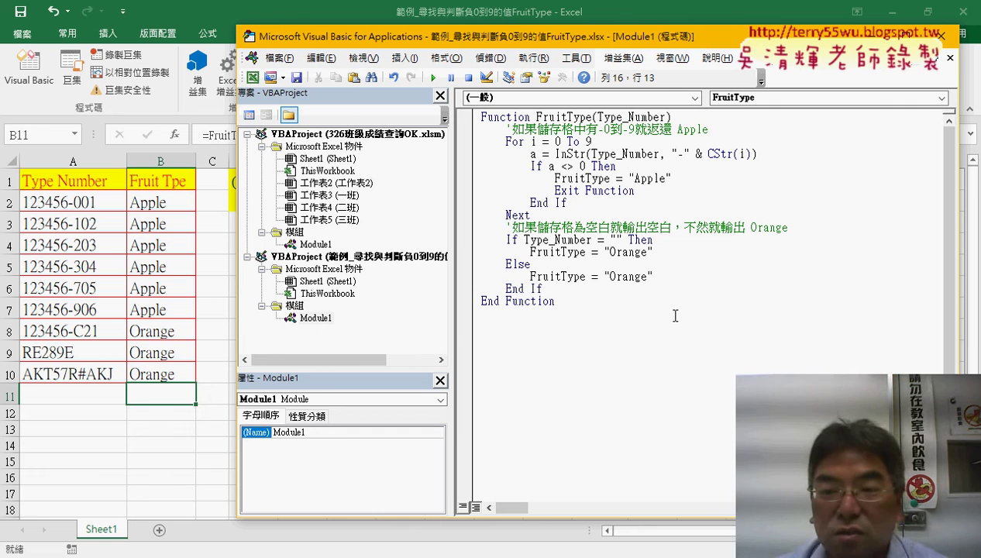
left_click(623, 253)
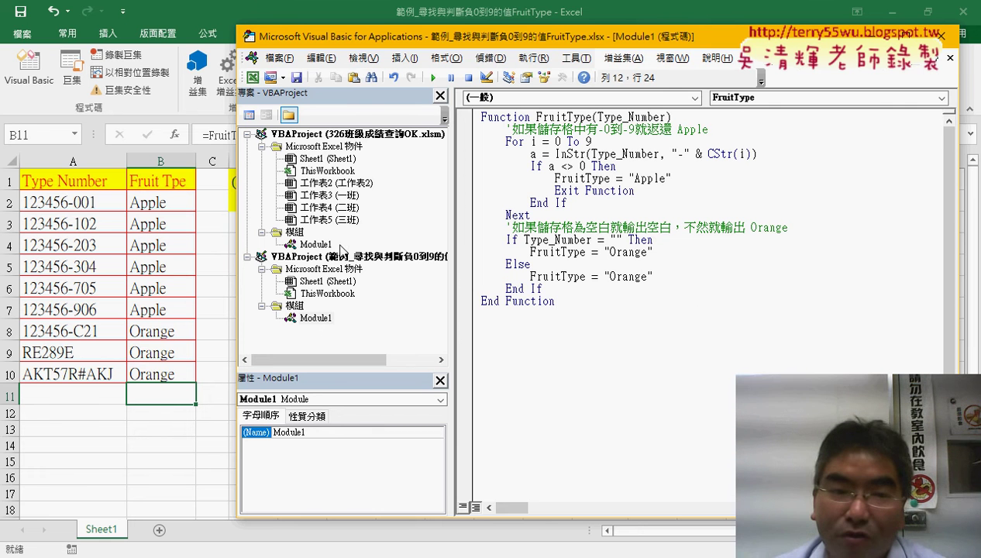
left_click(176, 137)
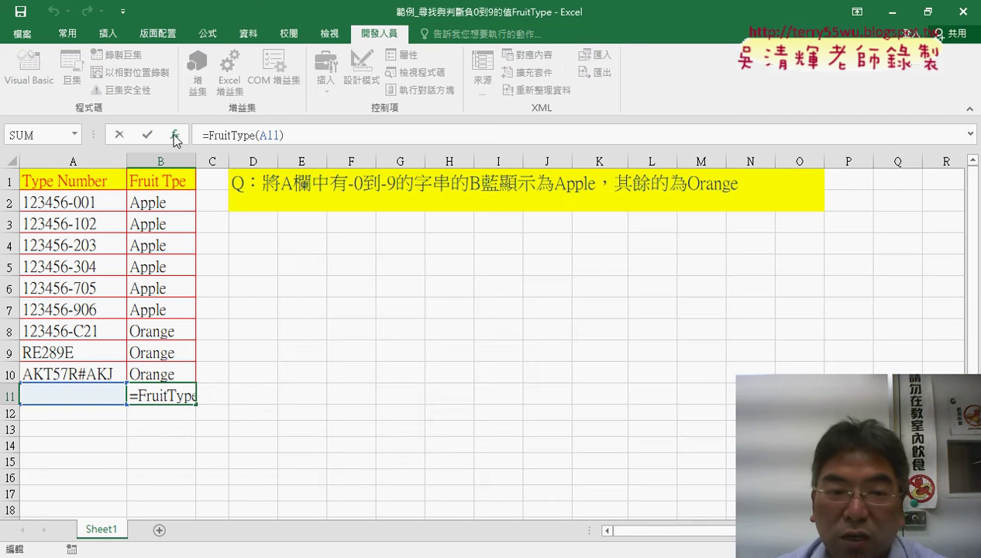
Step: Recommit =FruitType(A11) in B11 so the blank A11 now shows Orange
left_click(147, 135)
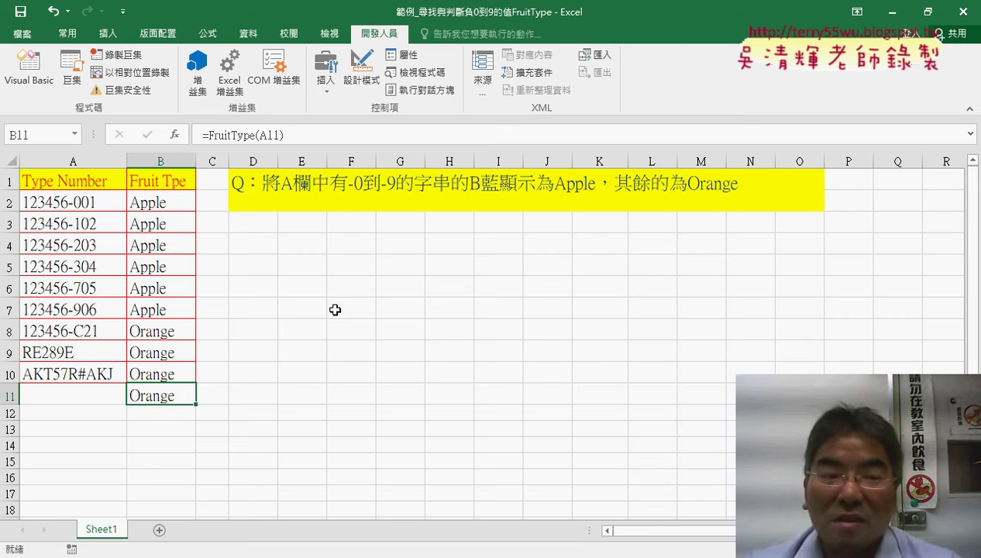
left_click(45, 202)
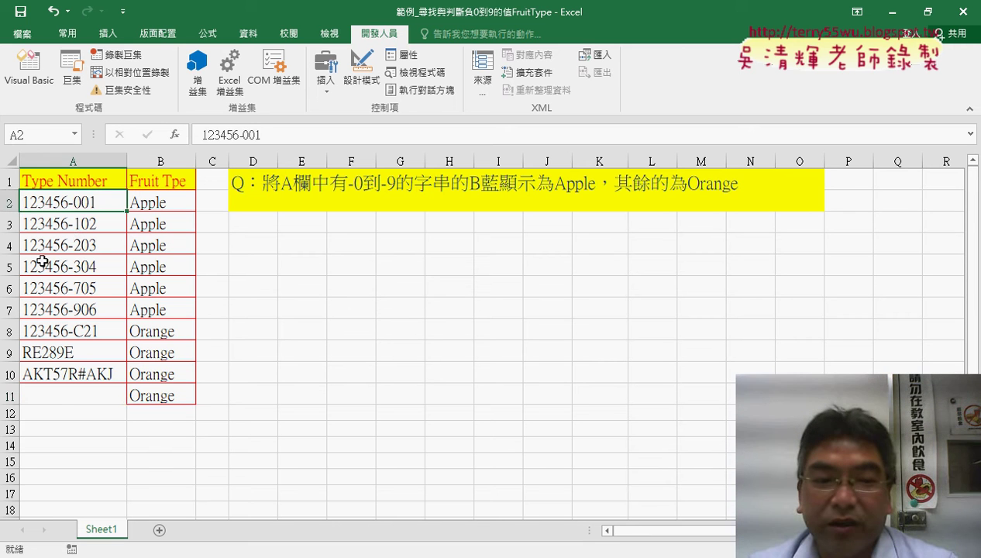
left_click(57, 395)
left_click(71, 206)
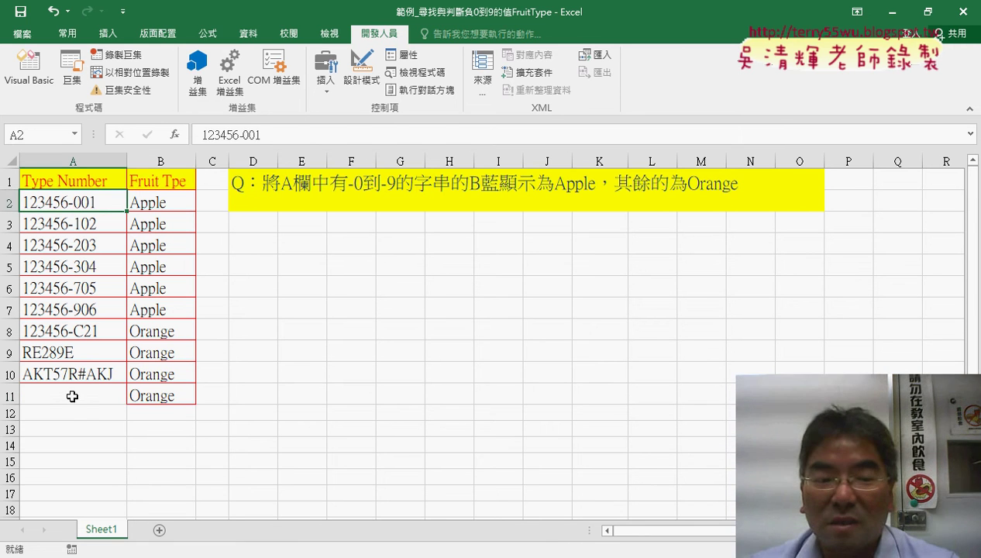
left_click(72, 396)
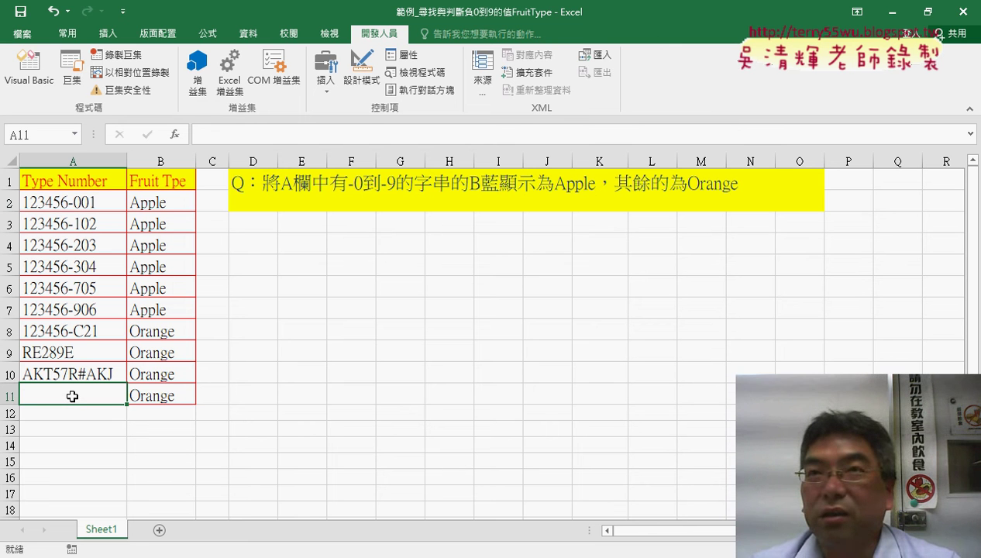
left_click(76, 203)
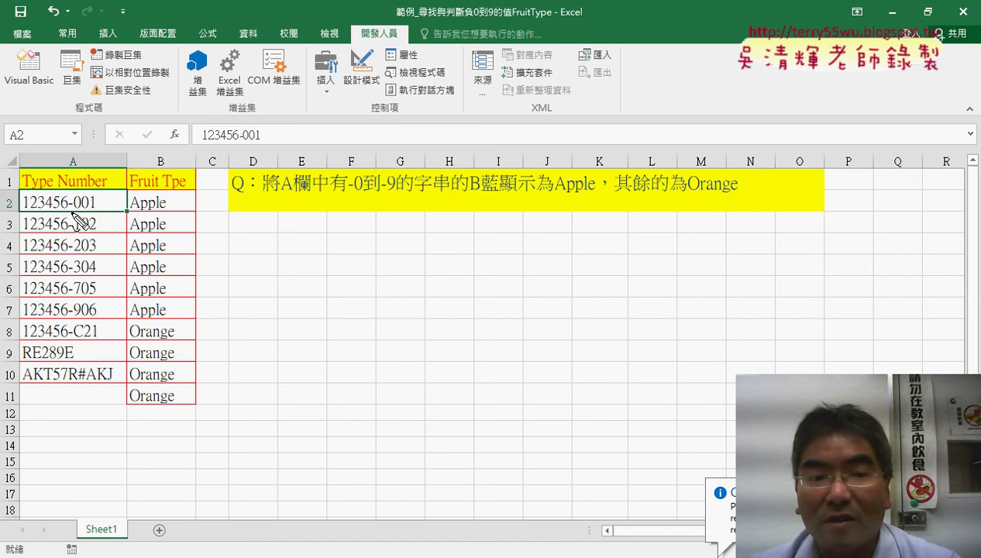
left_click_drag(70, 211, 80, 211)
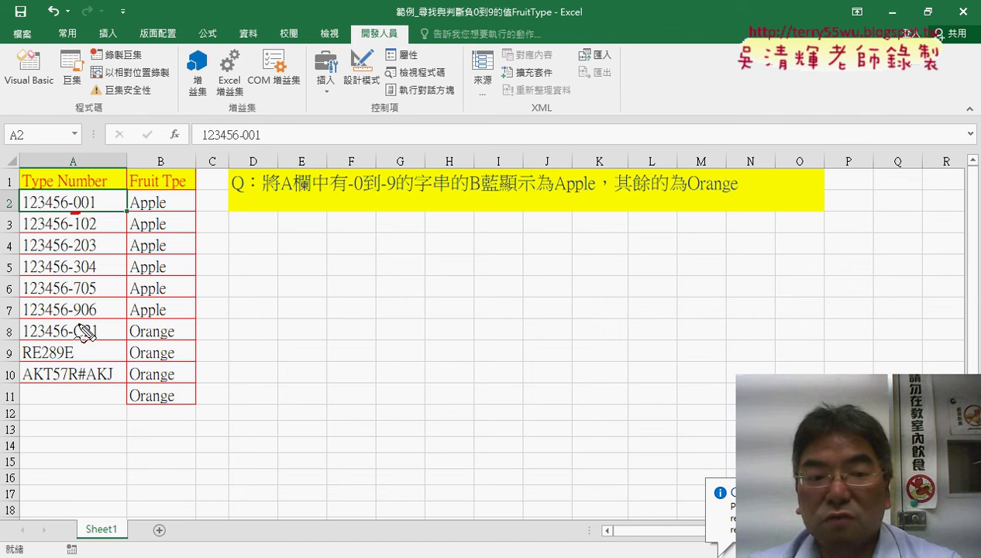
left_click_drag(68, 317, 79, 318)
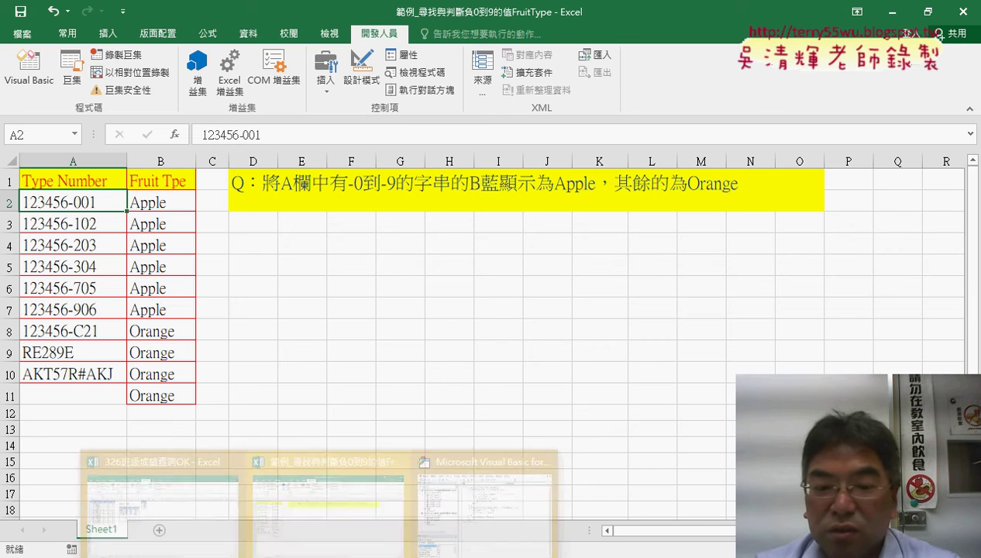
Step: In the VBA editor, widen the code pane and start a new Public Function procedure
left_click(484, 496)
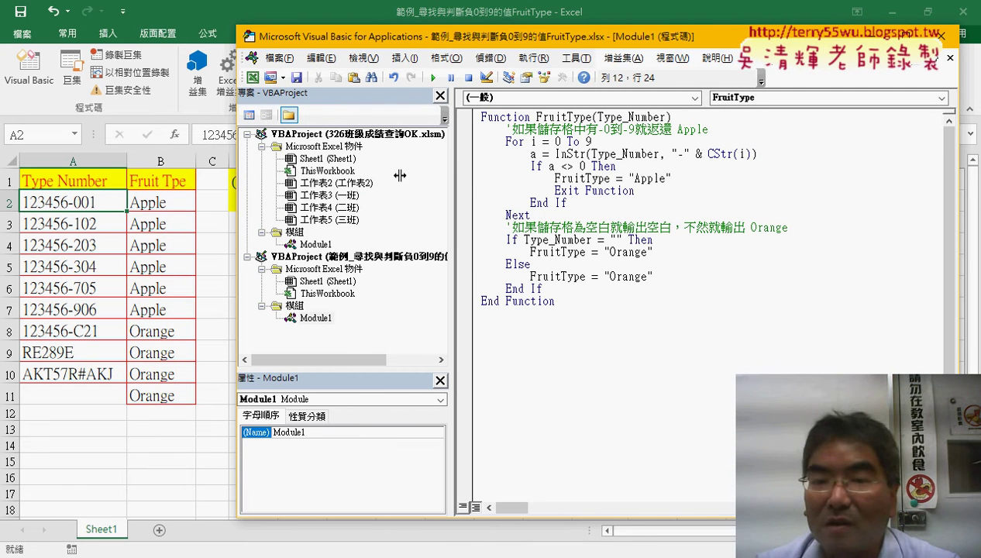
left_click_drag(452, 176, 400, 176)
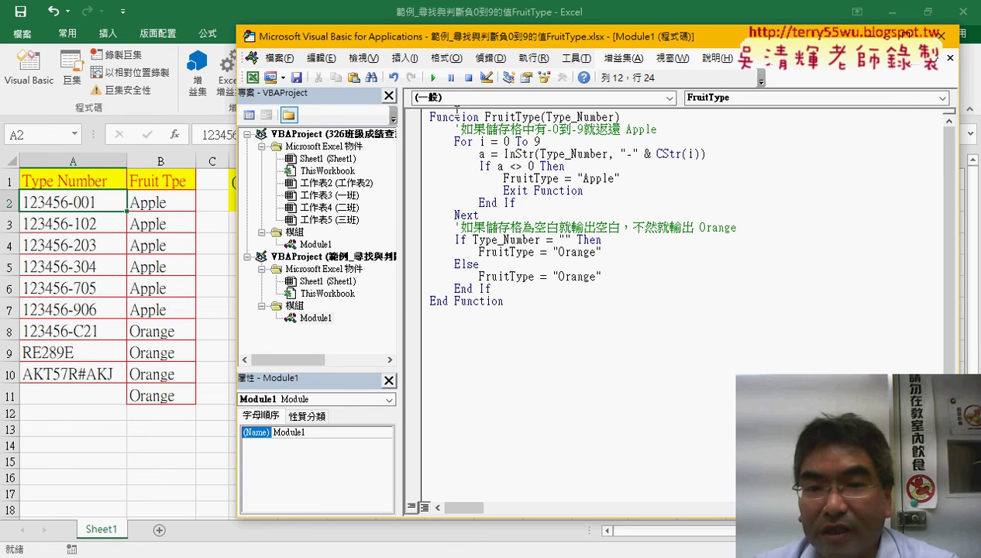
left_click(403, 58)
left_click(419, 72)
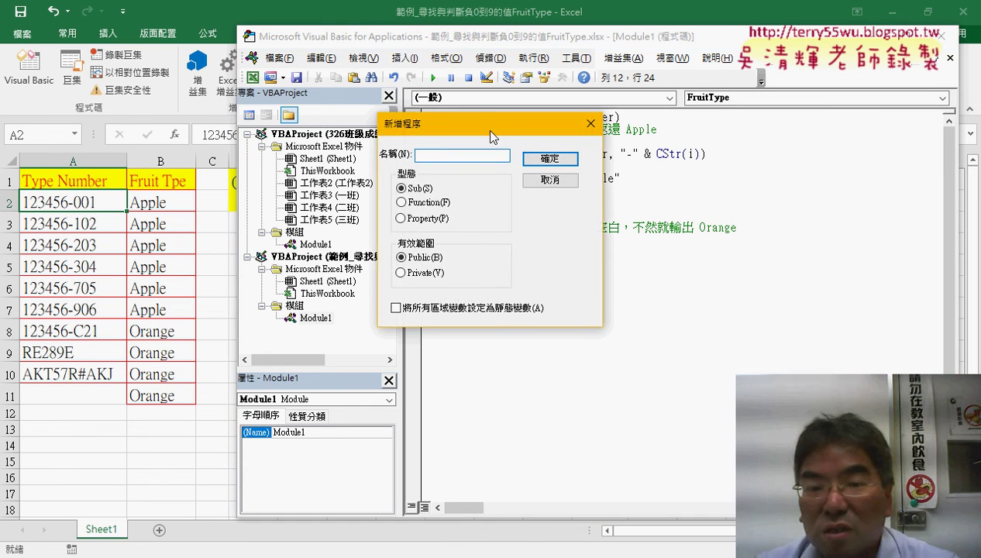
left_click_drag(490, 130, 486, 199)
left_click(429, 272)
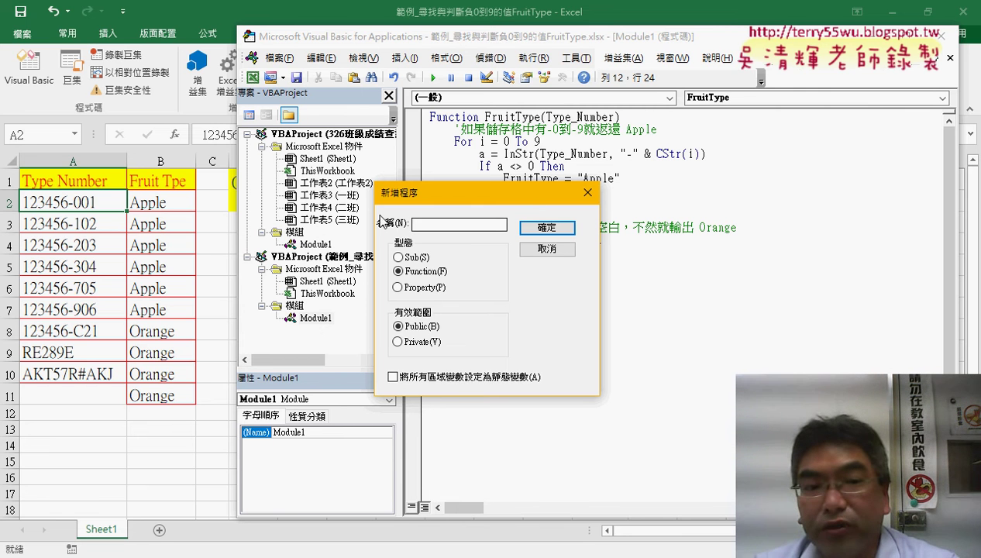
left_click(454, 224)
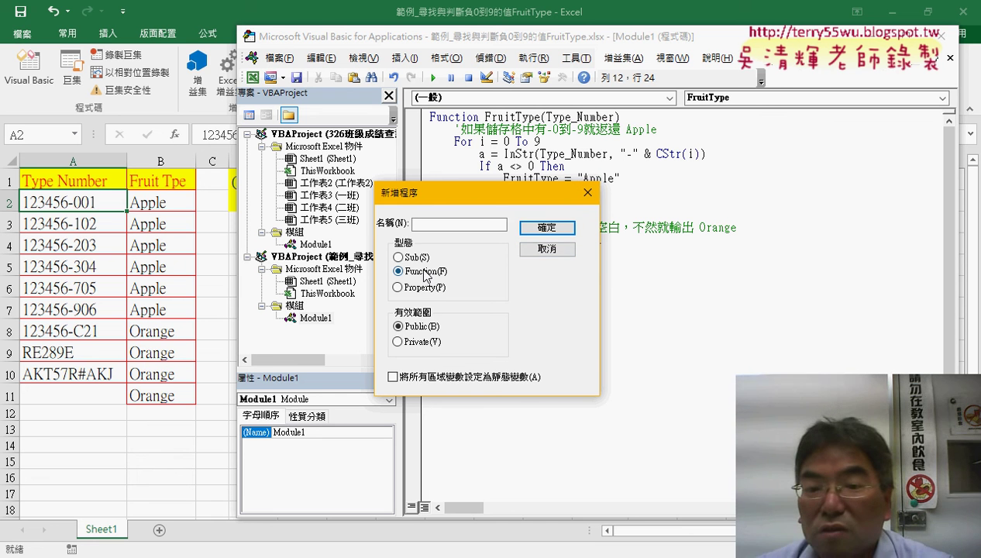
left_click(549, 248)
left_click_drag(502, 289, 418, 136)
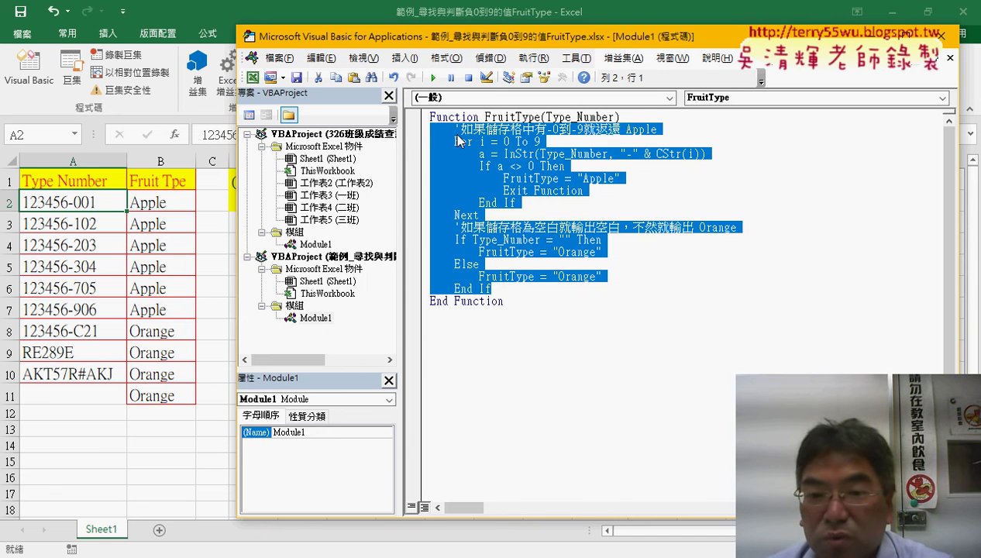
left_click_drag(480, 215, 443, 149)
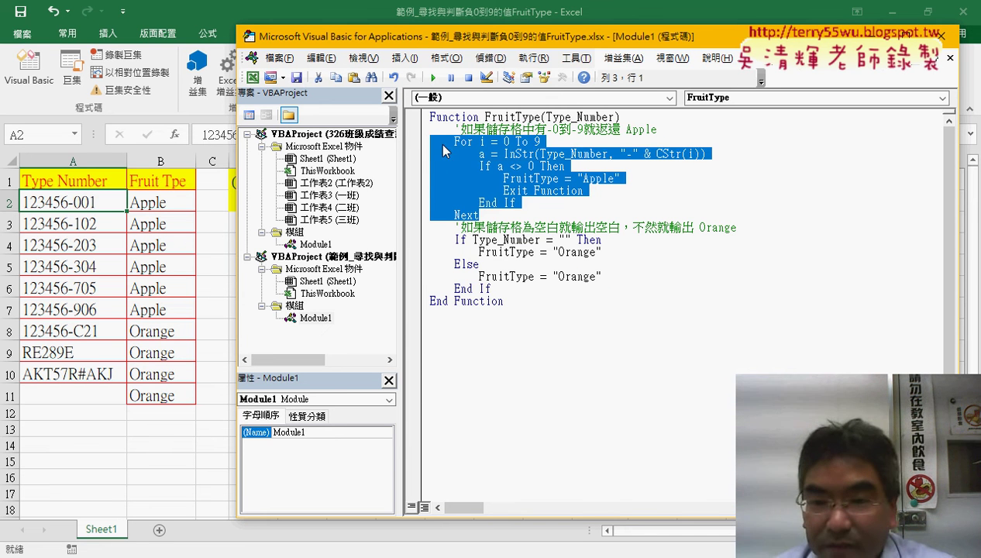
key("Delete")
left_click(502, 215)
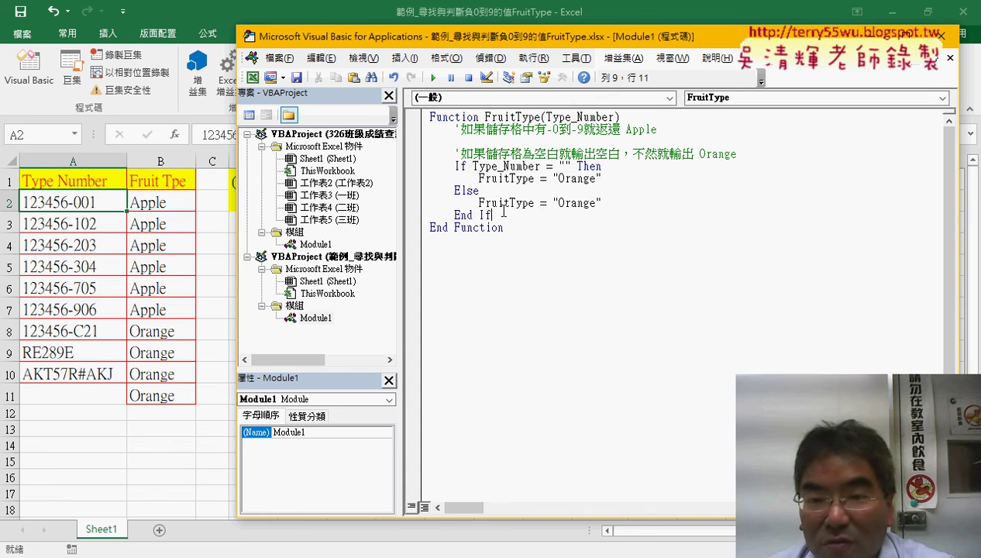
left_click_drag(504, 211, 422, 169)
key("Delete")
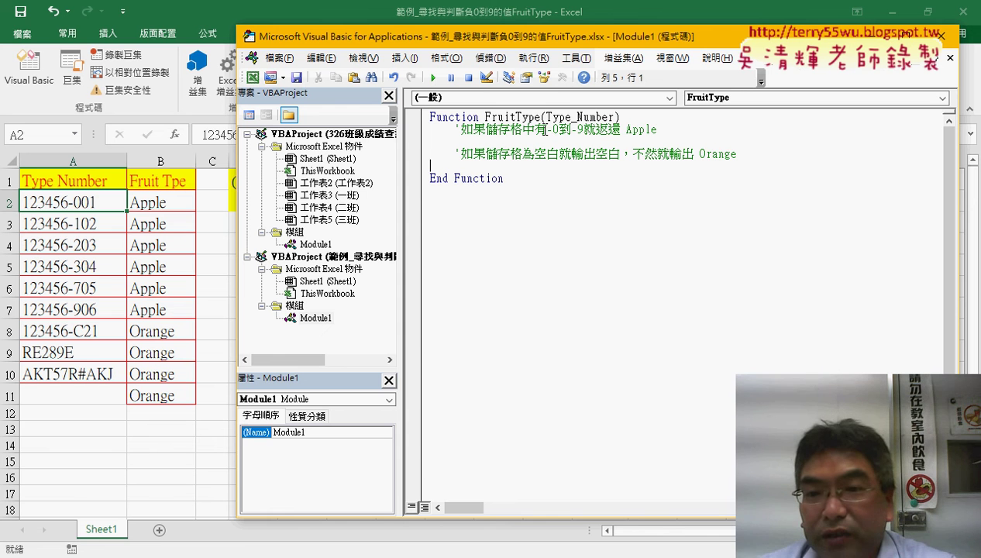
left_click_drag(546, 130, 584, 130)
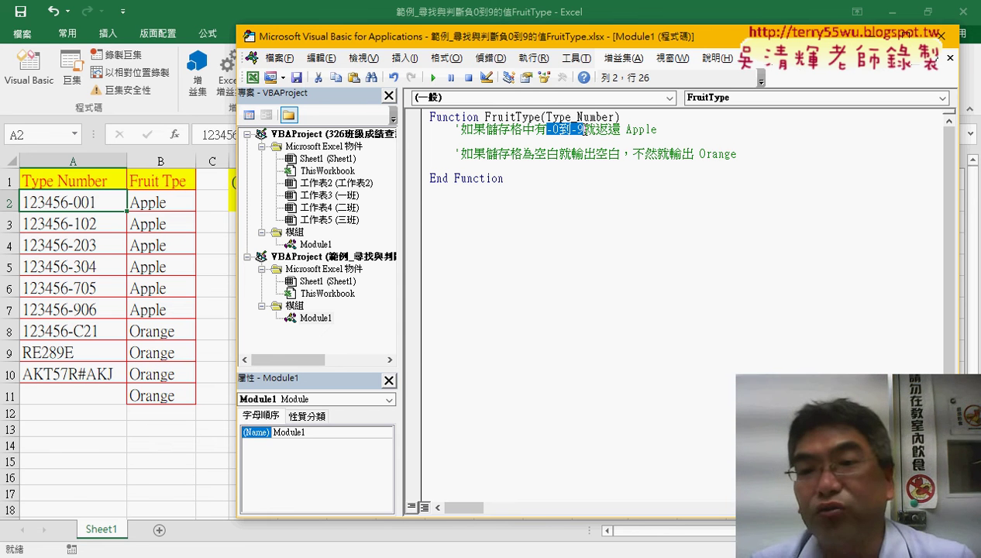
key("Left")
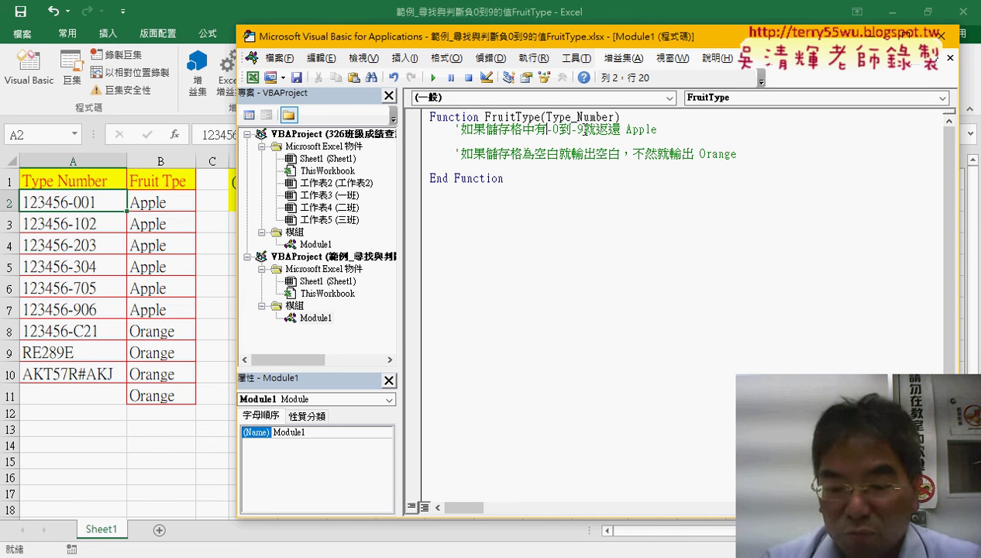
type("\"")
key("Right")
key("Right")
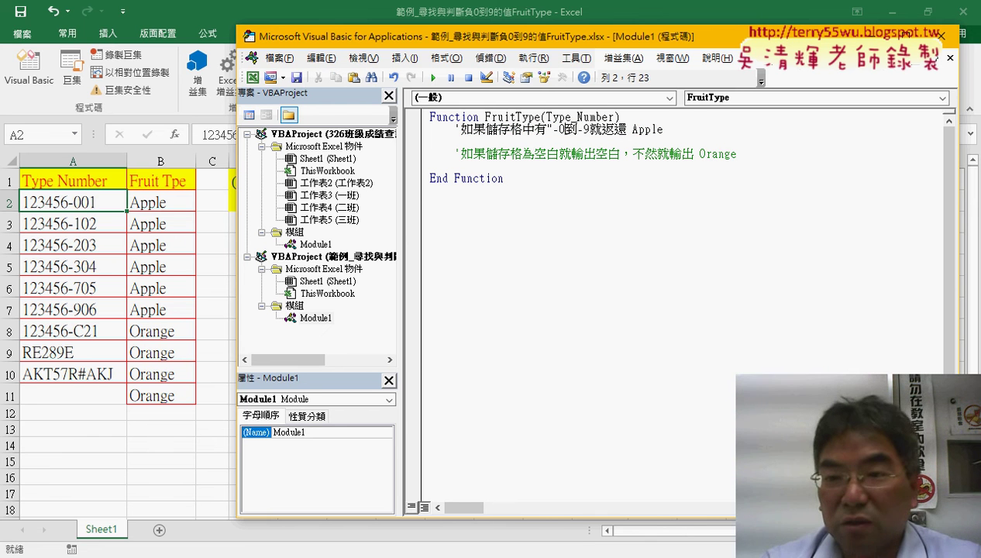
type("\"")
key("Right")
type("\"")
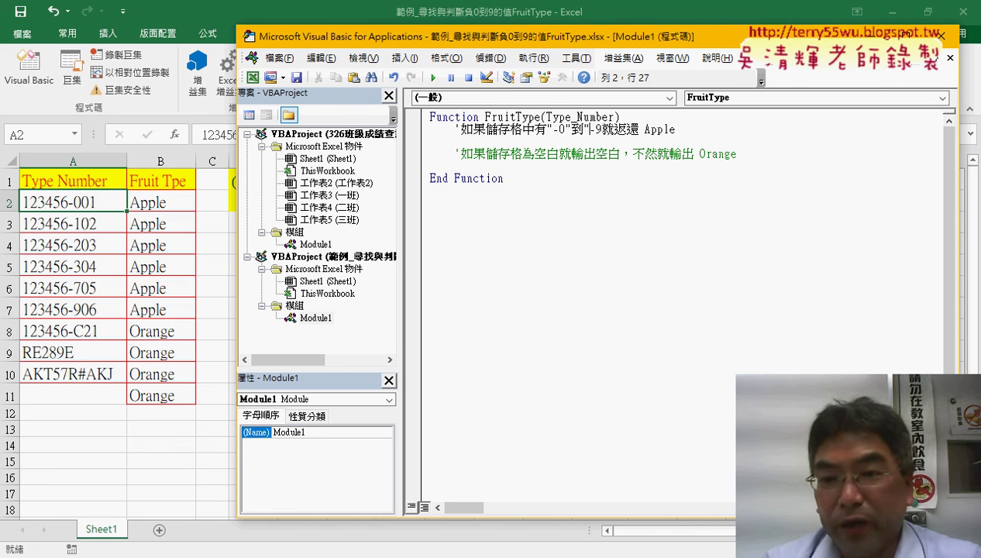
key("Right")
key("Right")
type("\"")
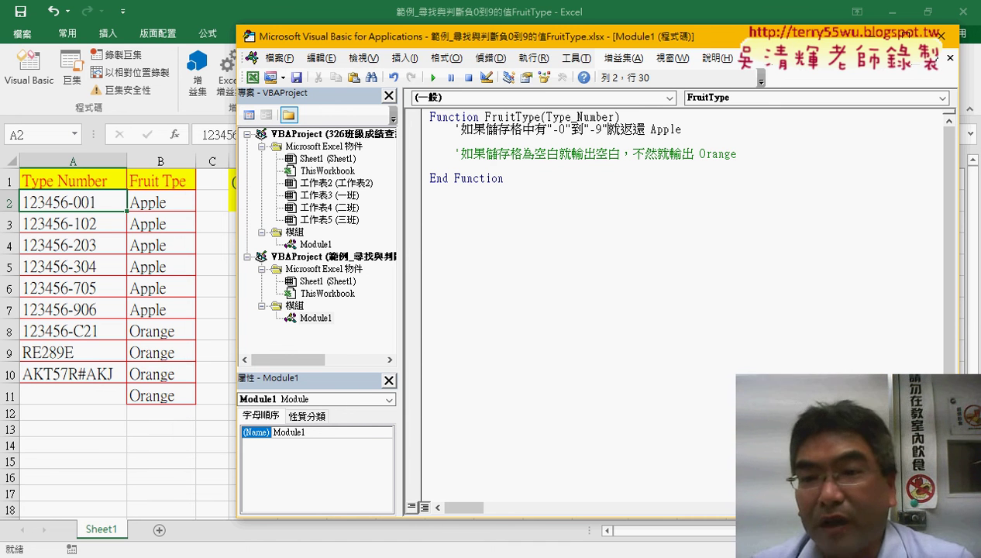
left_click(639, 129)
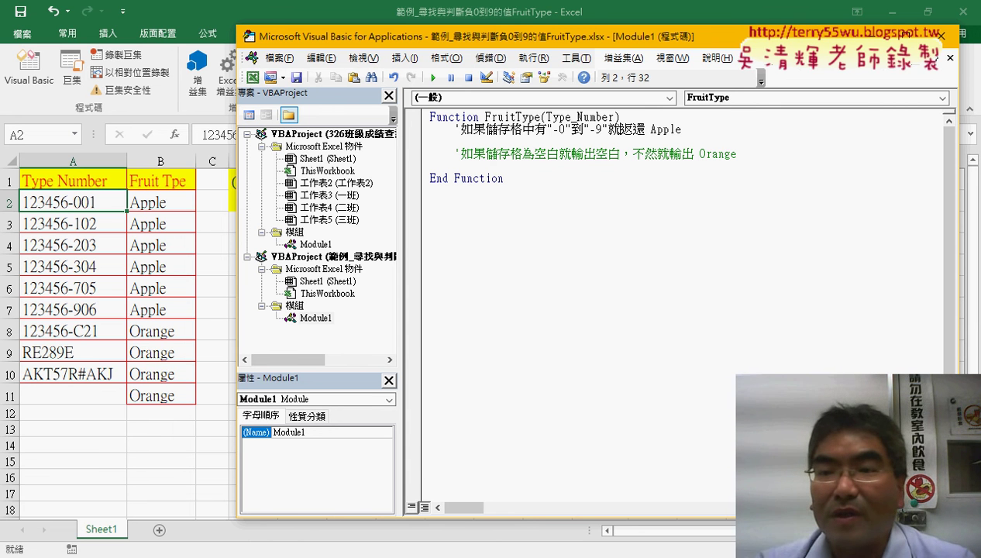
left_click(651, 129)
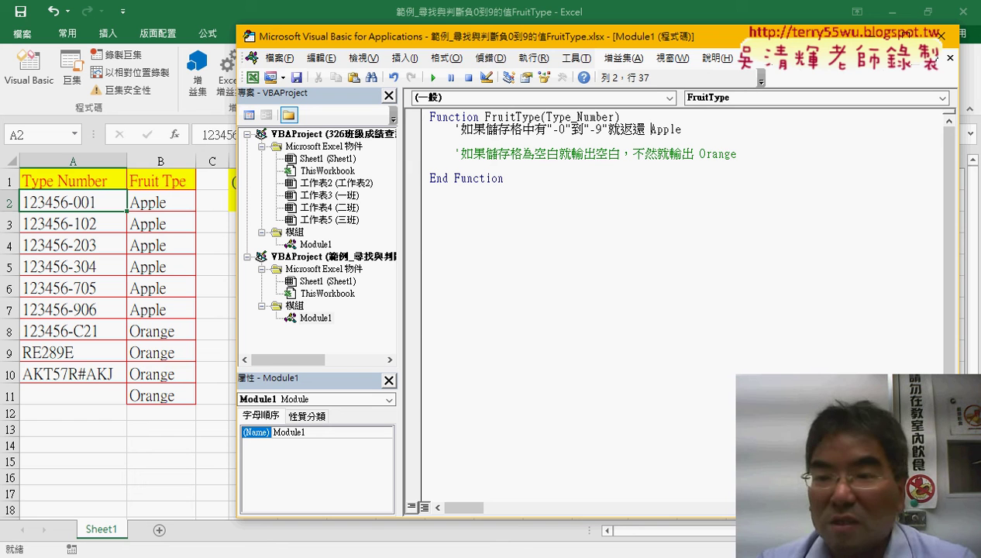
type("\"")
key("Right")
key("Right")
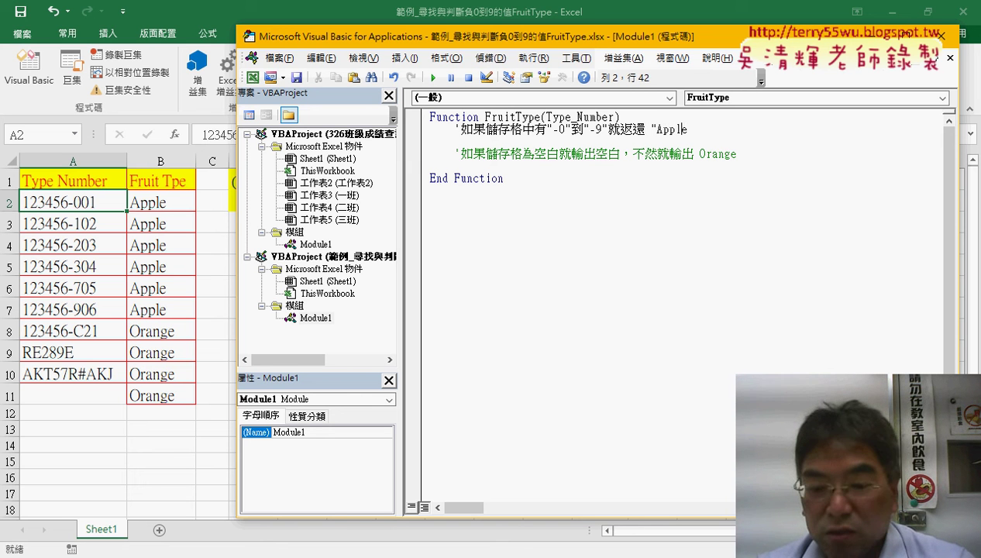
key("Right")
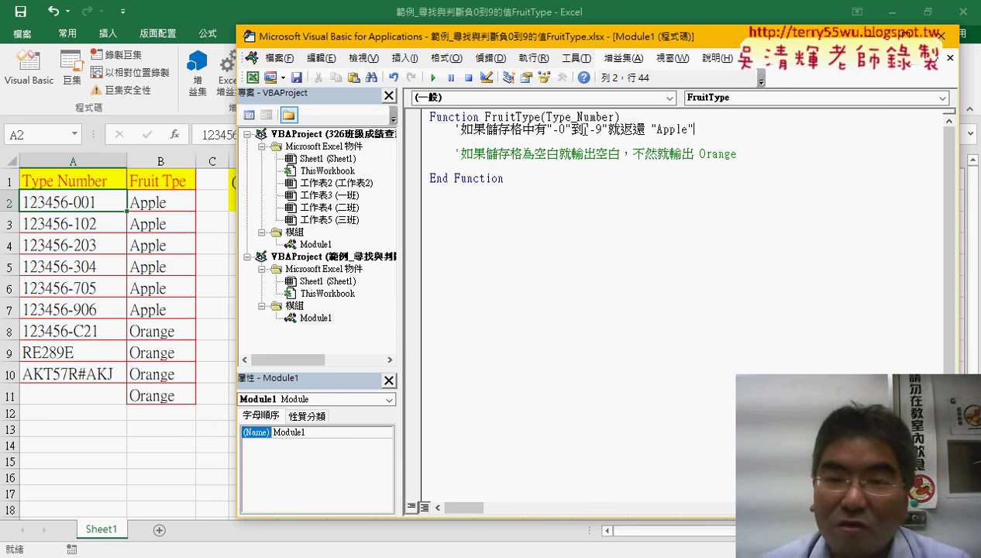
key("ctrl+z")
key("ctrl+z")
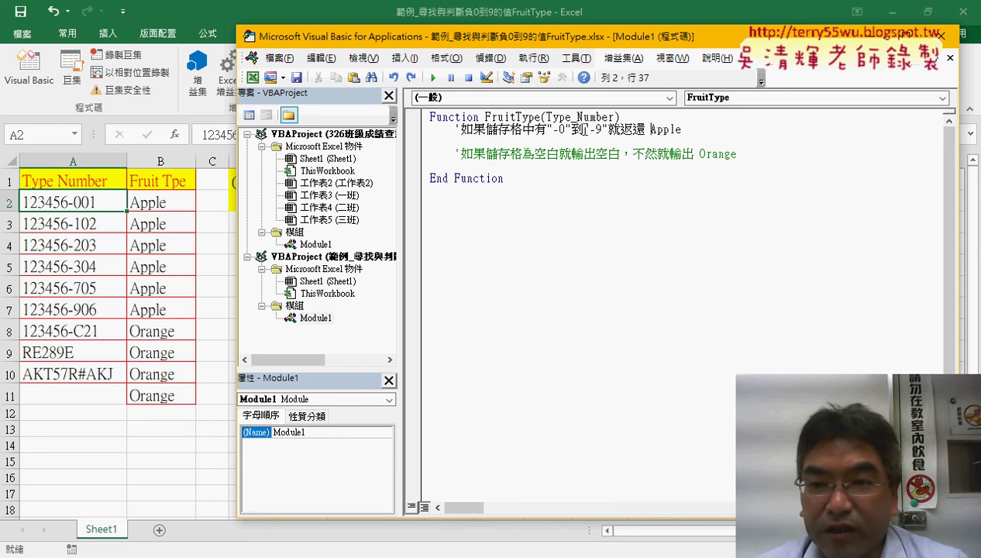
key("ctrl+z")
key("ctrl+z")
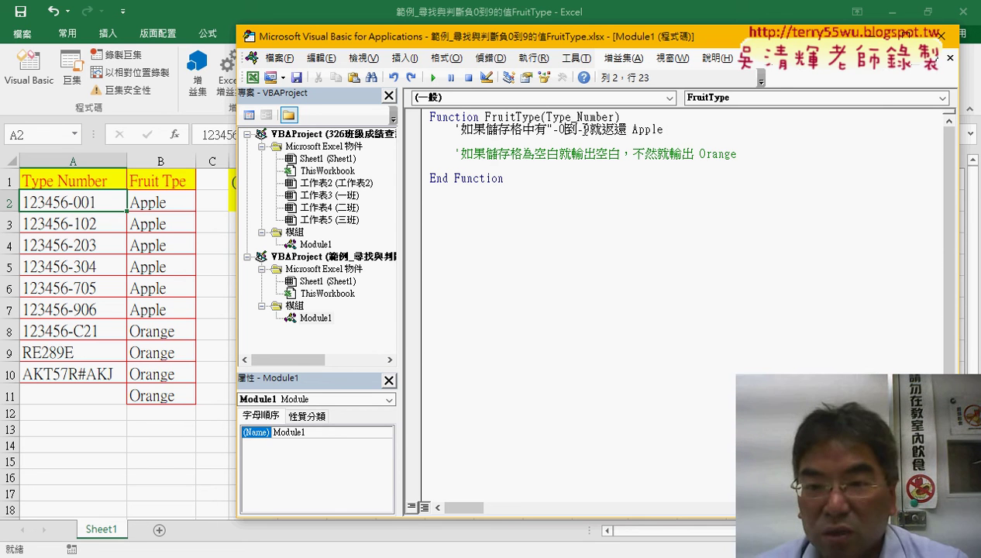
key("ctrl+z")
key("ctrl+z")
key("ctrl+z")
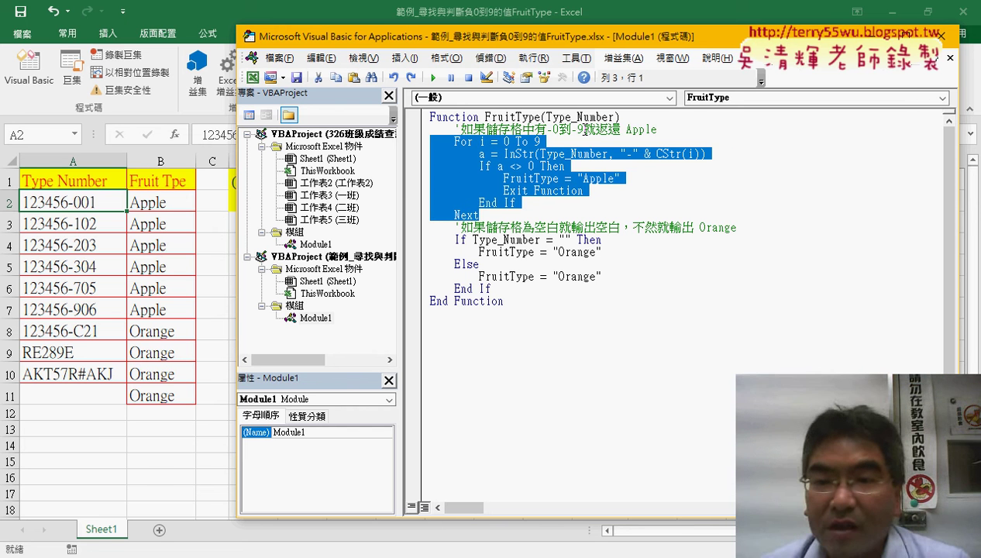
left_click(540, 154)
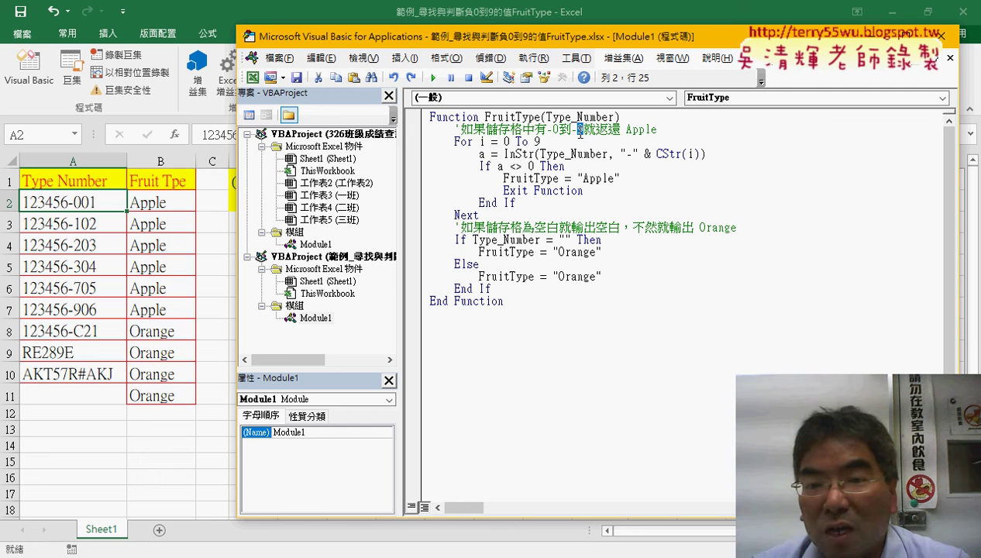
type("9")
left_click(508, 144)
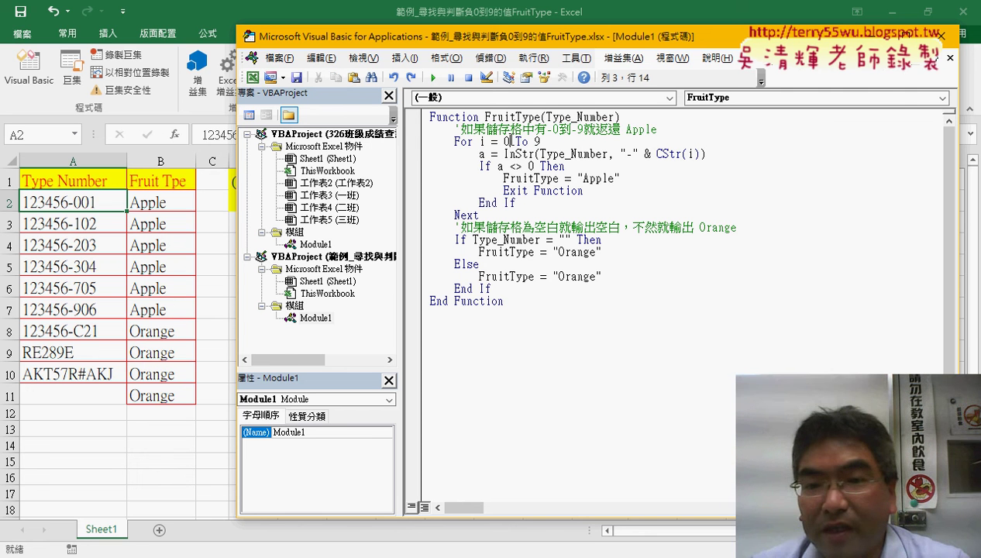
double_click(537, 141)
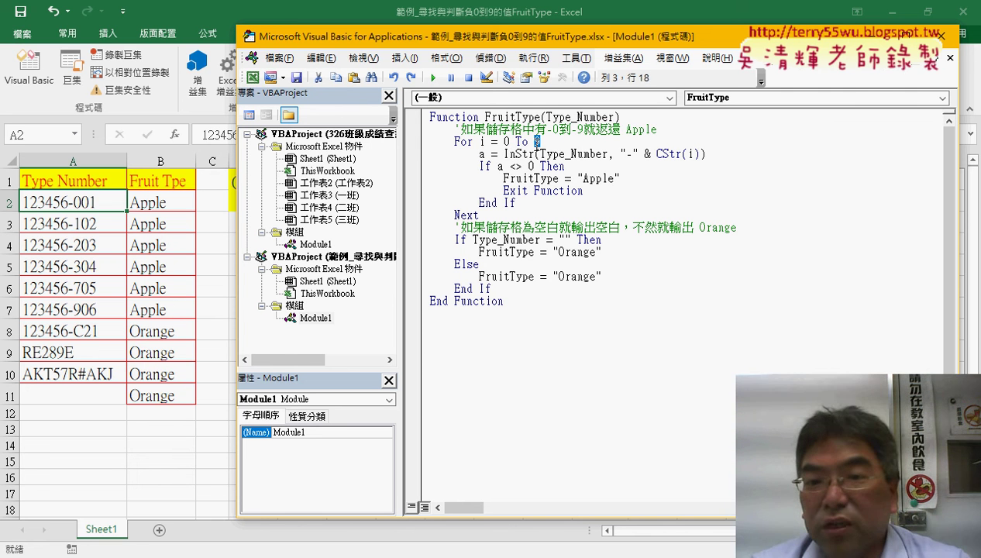
left_click(499, 141)
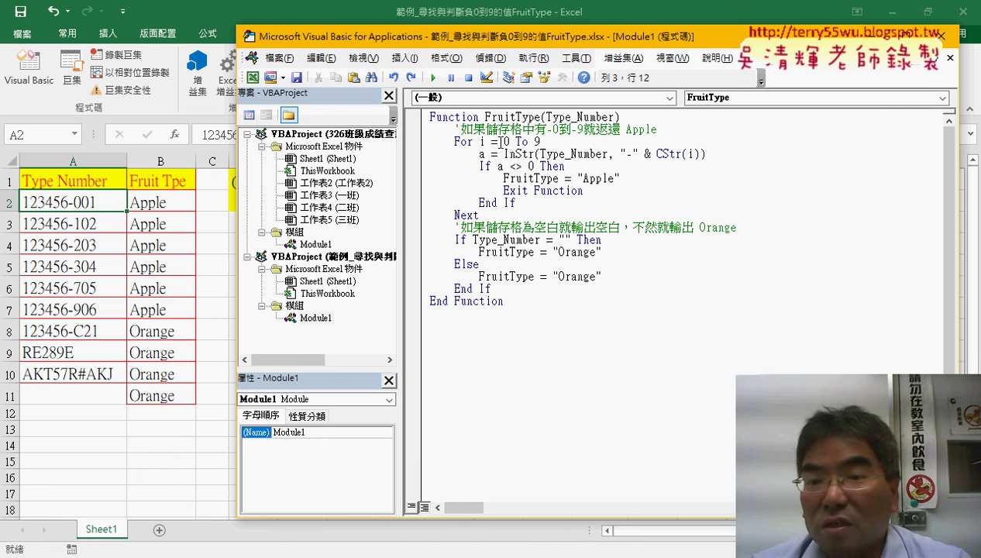
left_click_drag(503, 142, 540, 142)
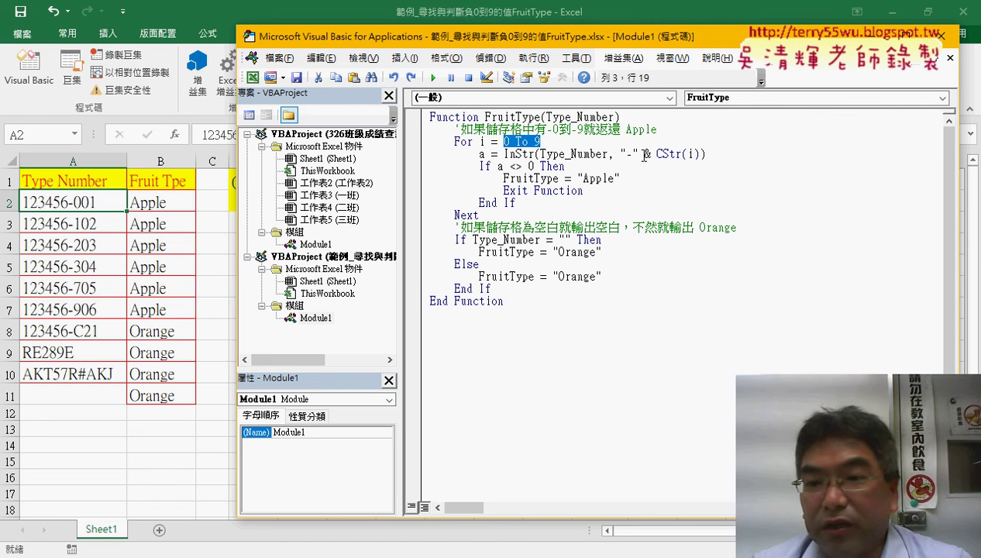
left_click_drag(656, 154, 682, 155)
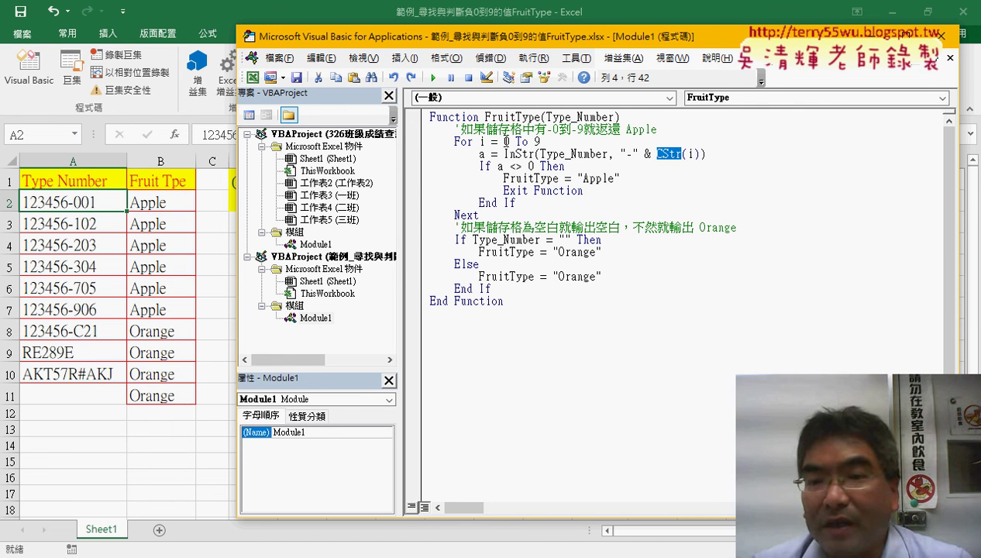
double_click(505, 141)
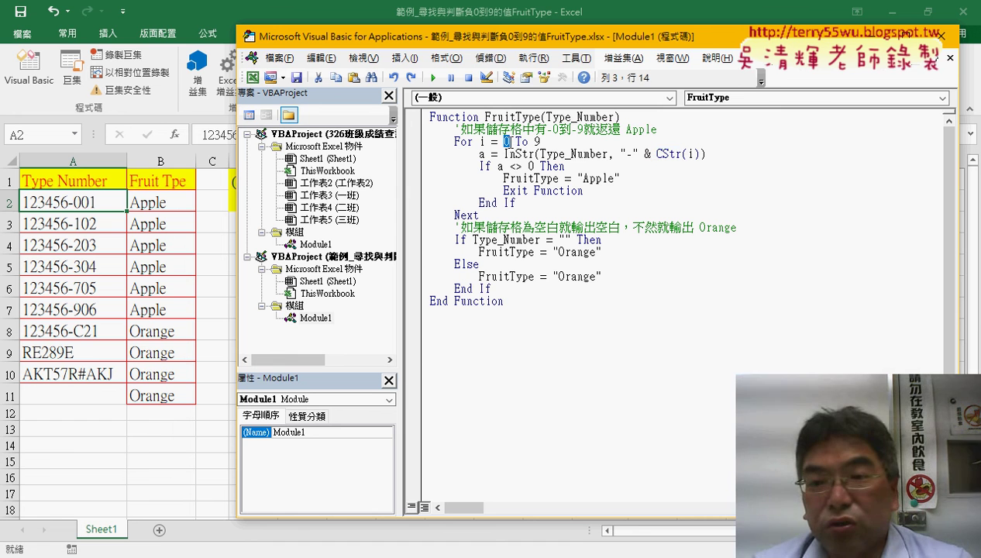
double_click(657, 154)
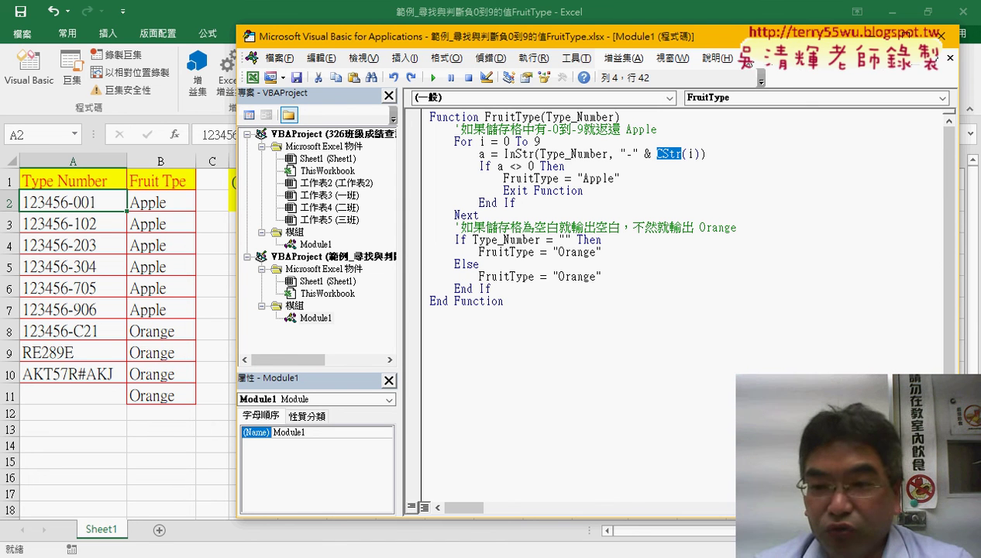
left_click(687, 154)
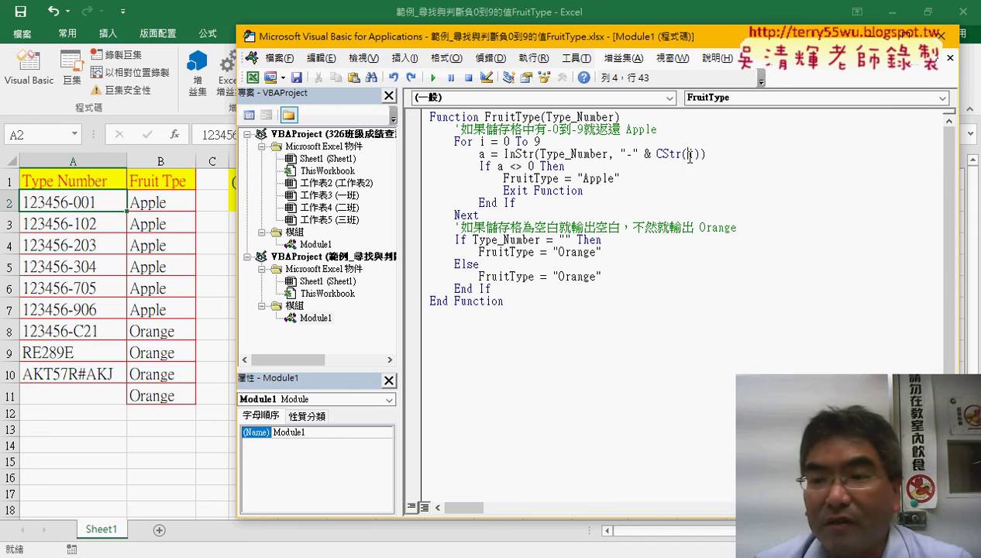
left_click(658, 154)
left_click_drag(657, 154, 671, 154)
left_click(664, 154)
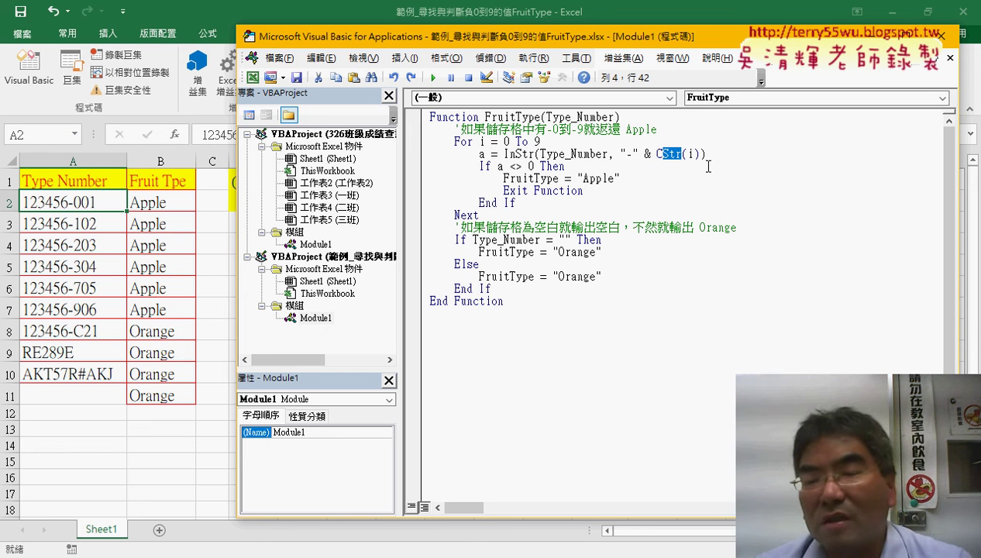
left_click(657, 154)
Step: Complete the InStr line with VBA.CStr(i), browsing then dismissing the VBA member suggestions
type("v")
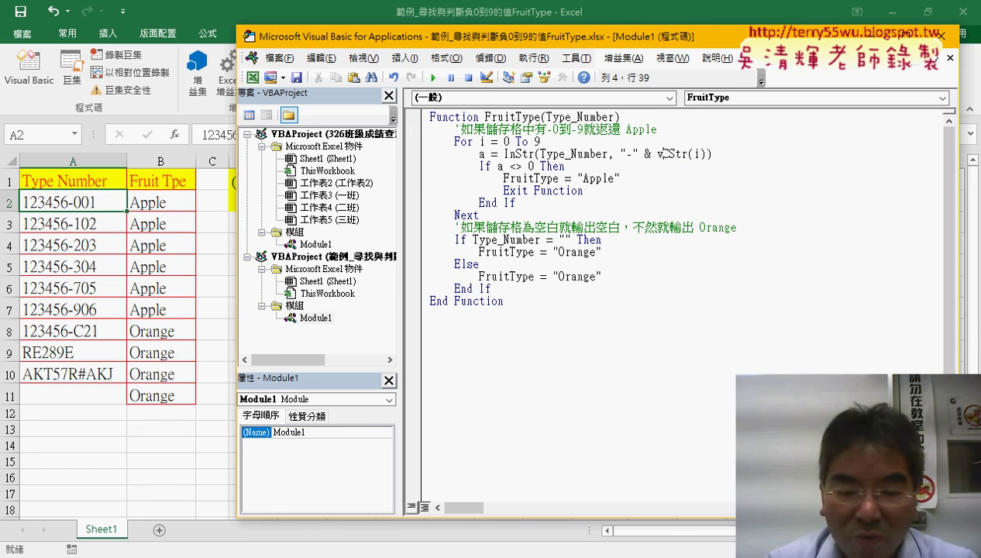
type("ba.")
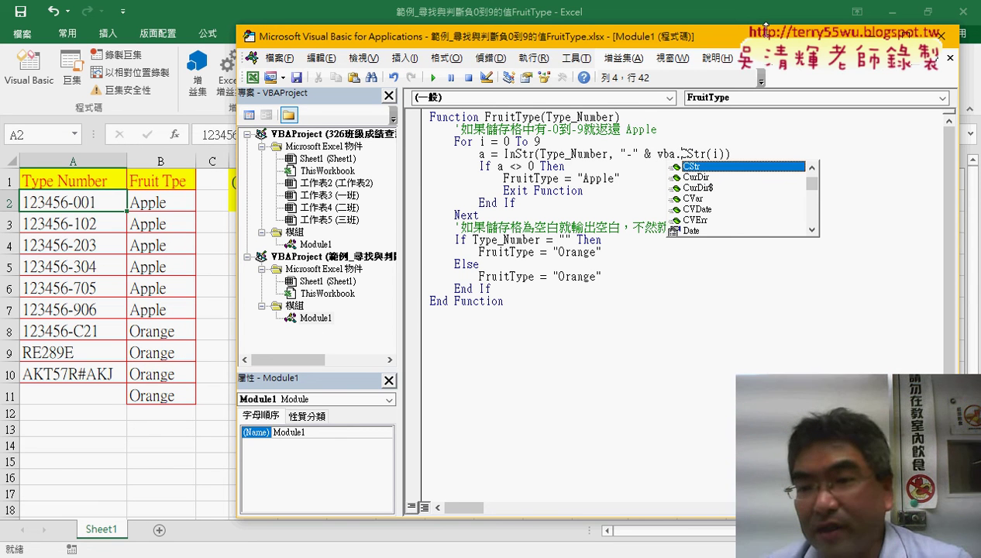
key("Up")
key("Up")
key("Up")
key("Up")
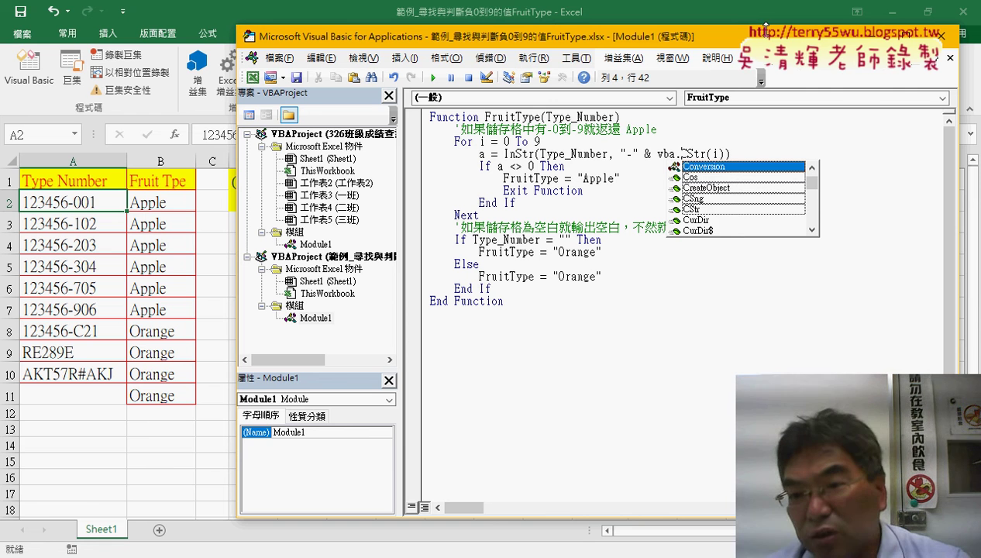
key("Down")
key("Down")
key("Down")
key("Down")
key("Down")
key("Down")
key("Down")
key("Down")
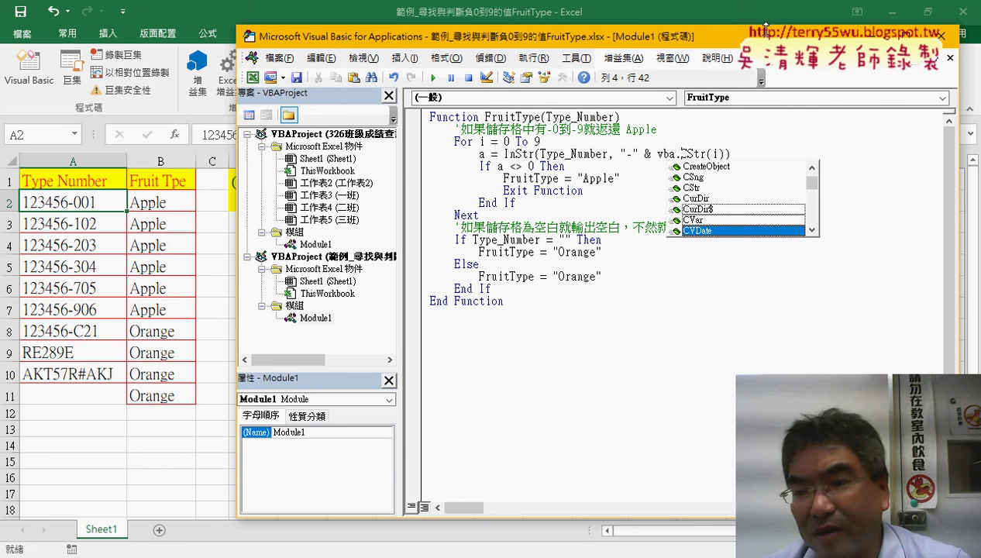
key("Down")
key("Down")
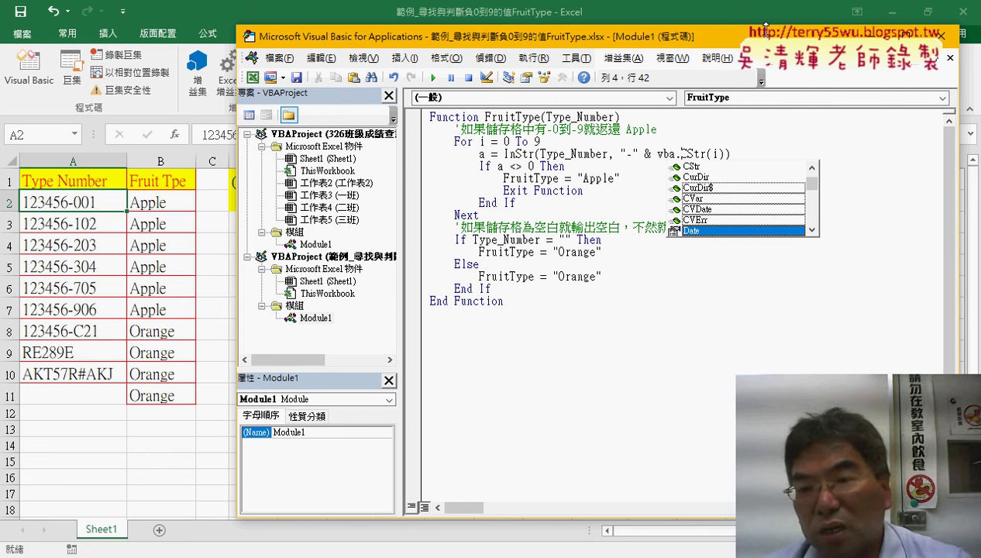
key("Up")
key("Up")
key("Up")
key("Up")
key("Up")
key("Up")
key("Up")
key("Up")
key("Up")
key("Up")
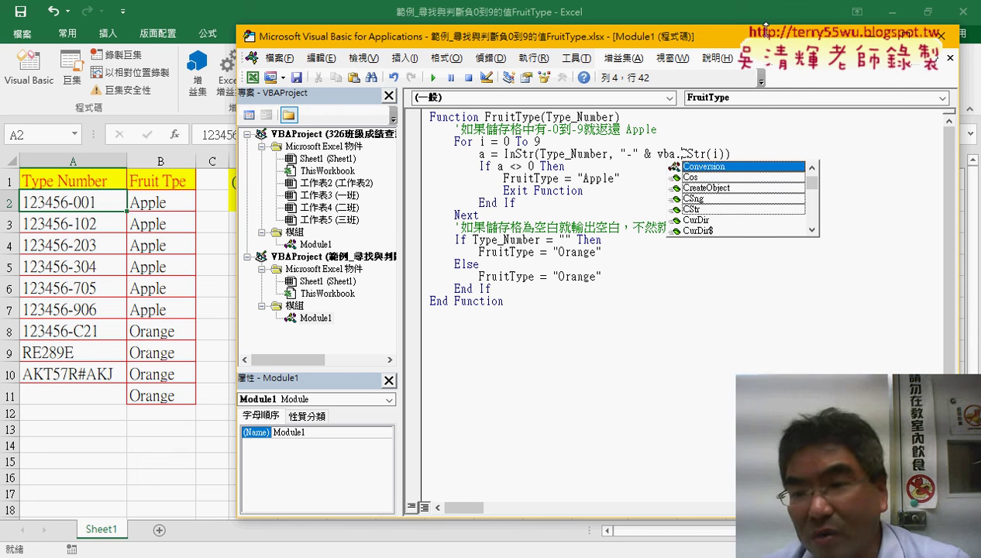
key("Up")
key("Up")
key("Up")
key("Down")
key("Down")
key("Down")
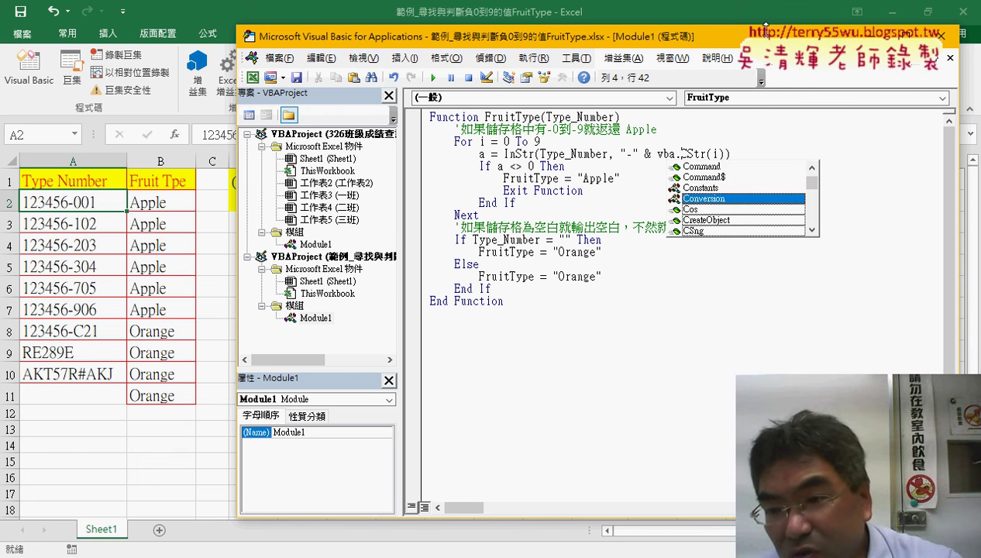
key("Down")
key("Down")
key("Down")
key("Down")
key("Down")
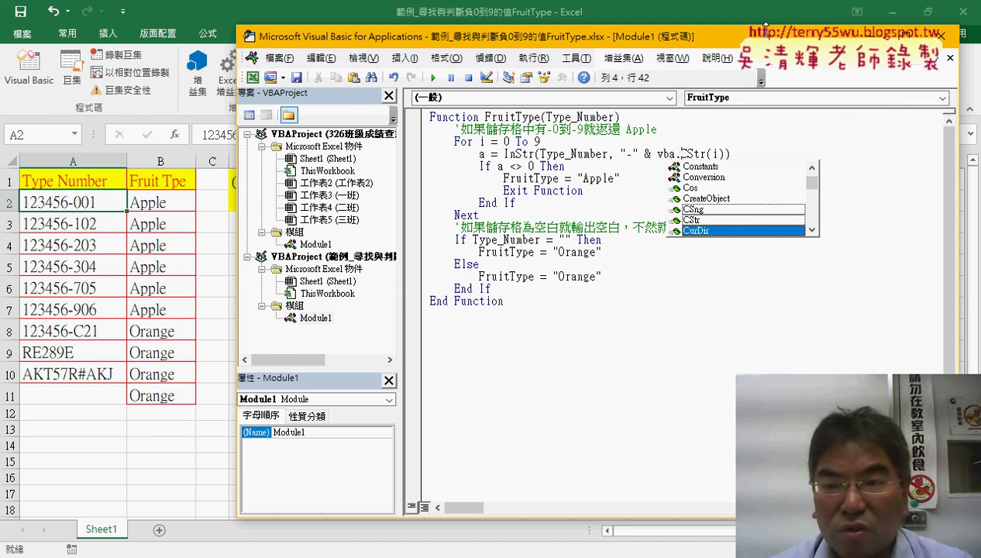
key("Escape")
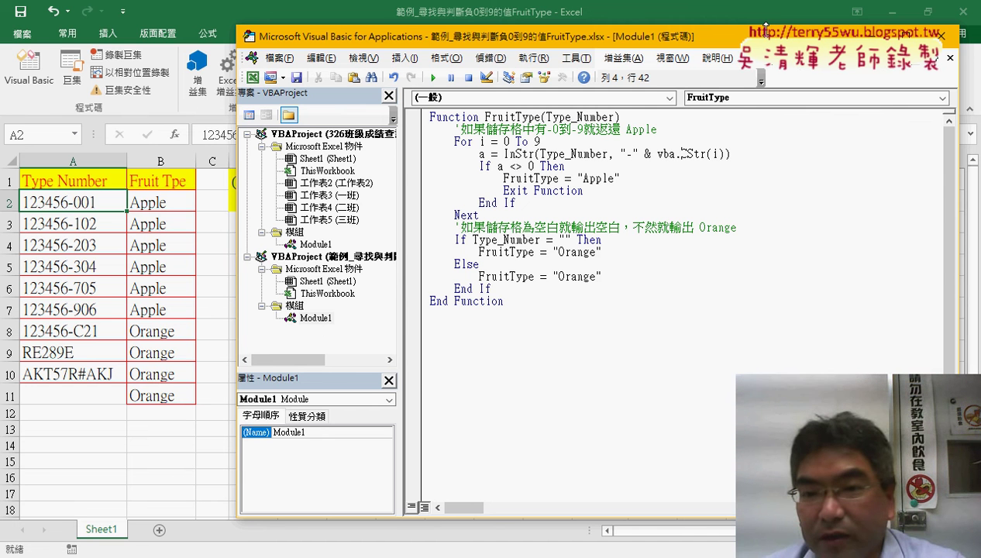
double_click(507, 142)
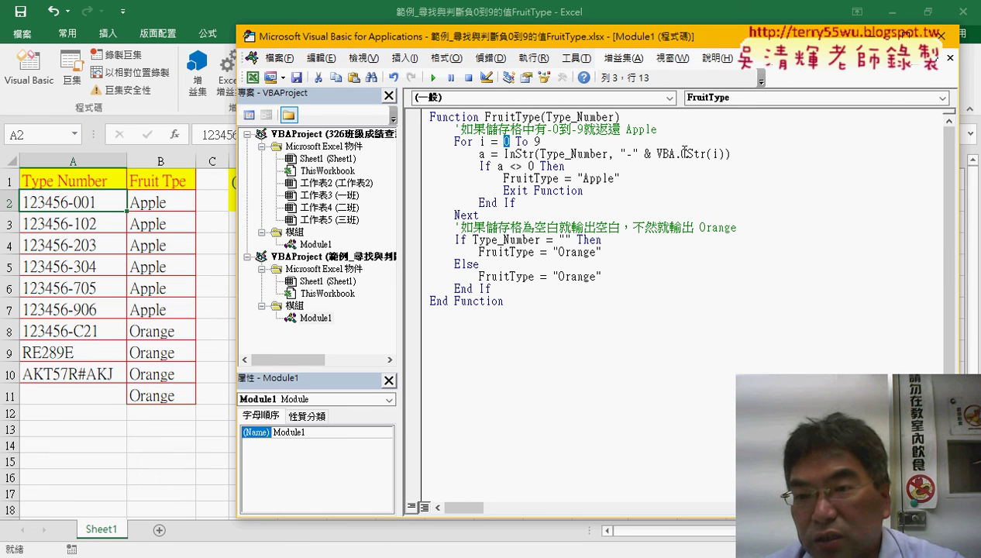
left_click_drag(680, 153, 699, 153)
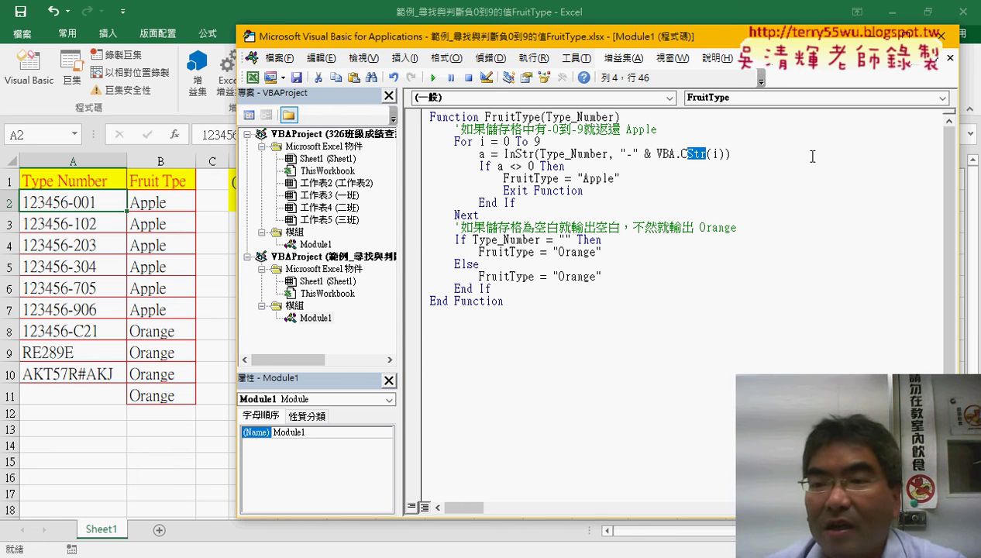
double_click(507, 141)
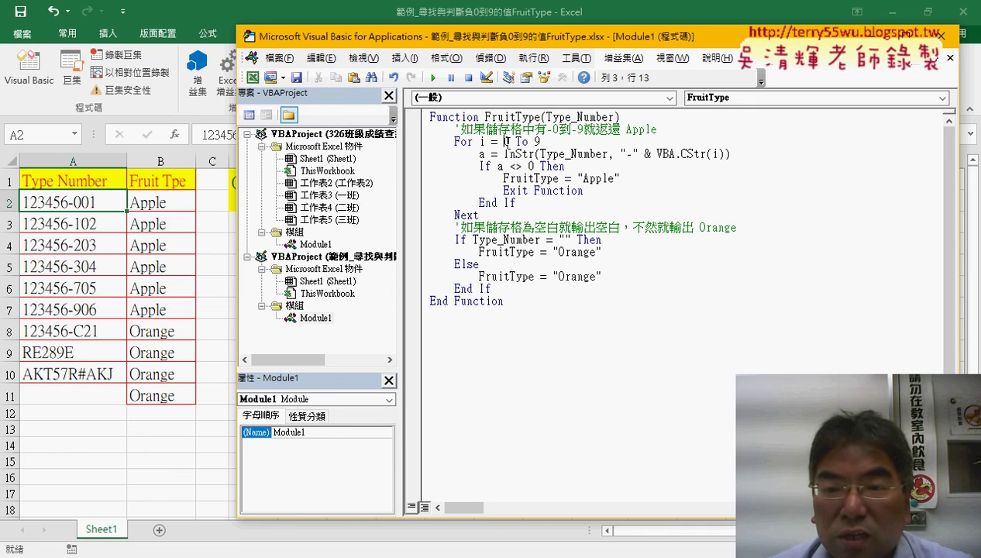
double_click(536, 142)
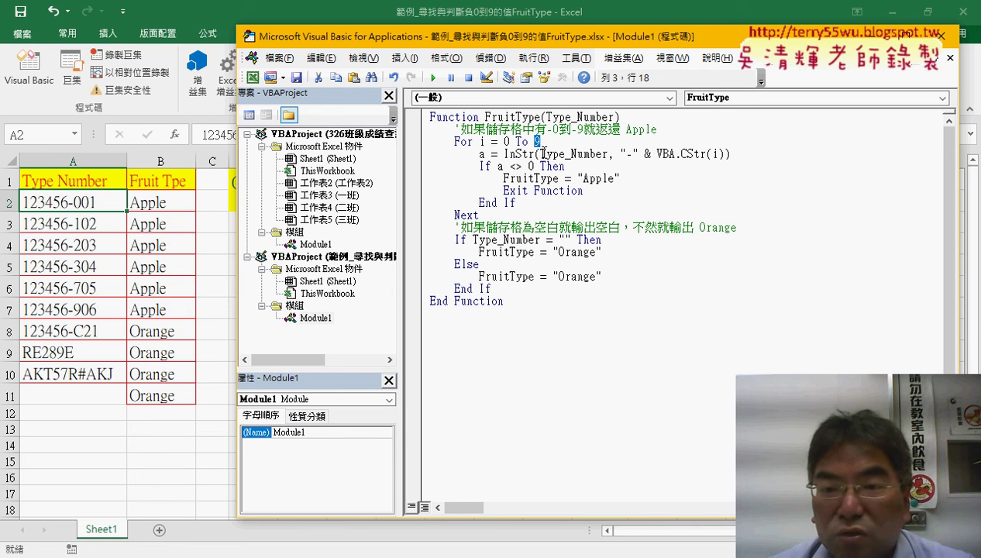
left_click_drag(505, 154, 533, 153)
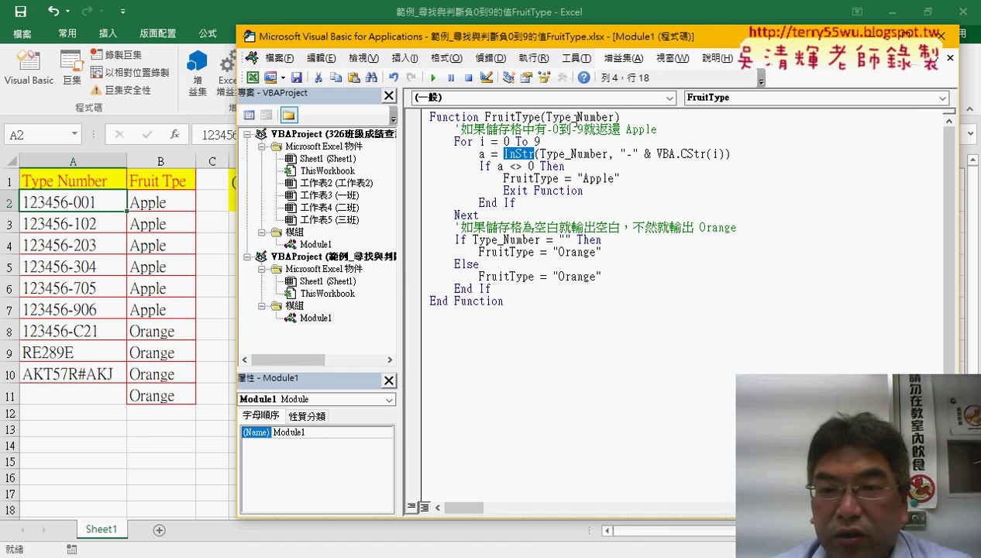
left_click_drag(546, 117, 615, 116)
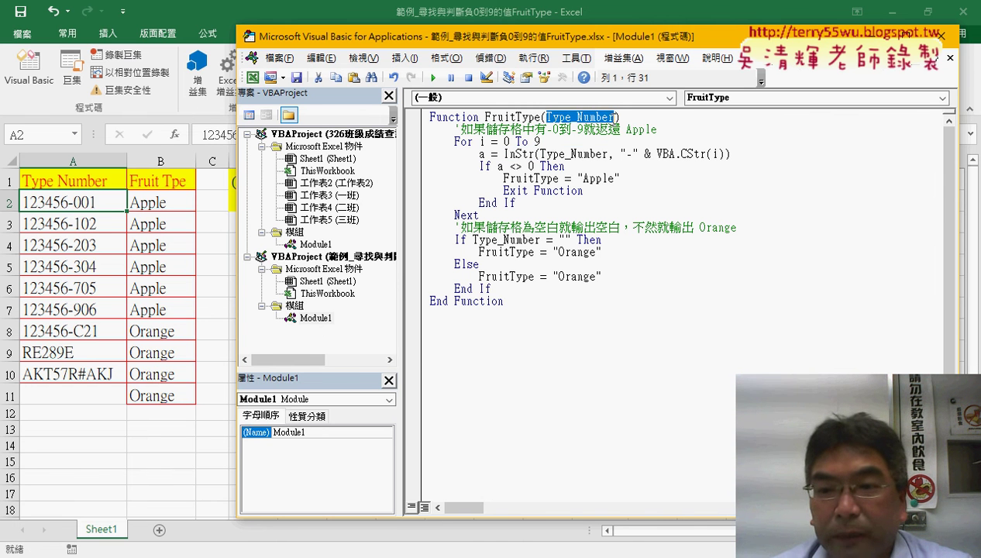
left_click_drag(608, 153, 540, 153)
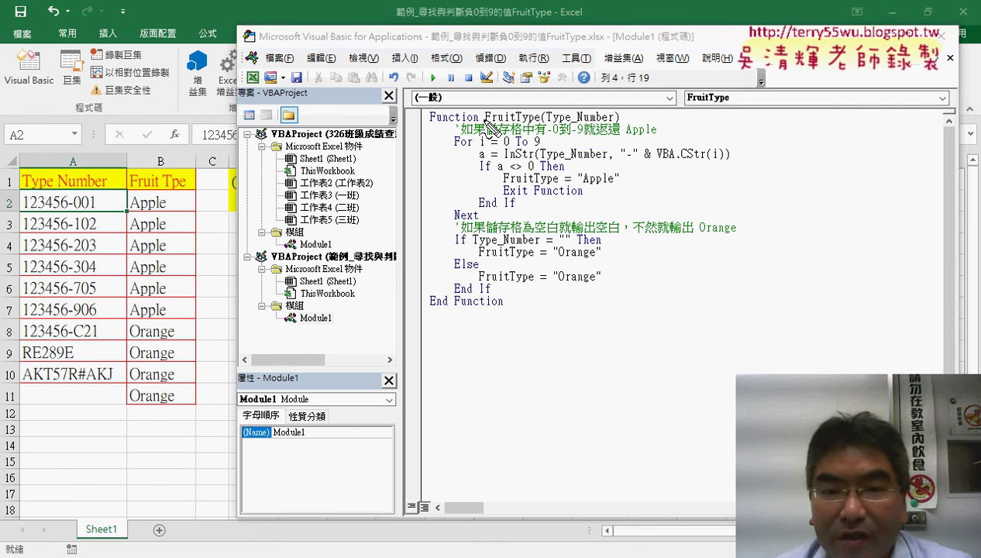
mouse_move(104, 203)
left_mouse_down()
mouse_move(346, 40)
mouse_move(612, 111)
mouse_move(579, 155)
mouse_move(583, 147)
left_mouse_up()
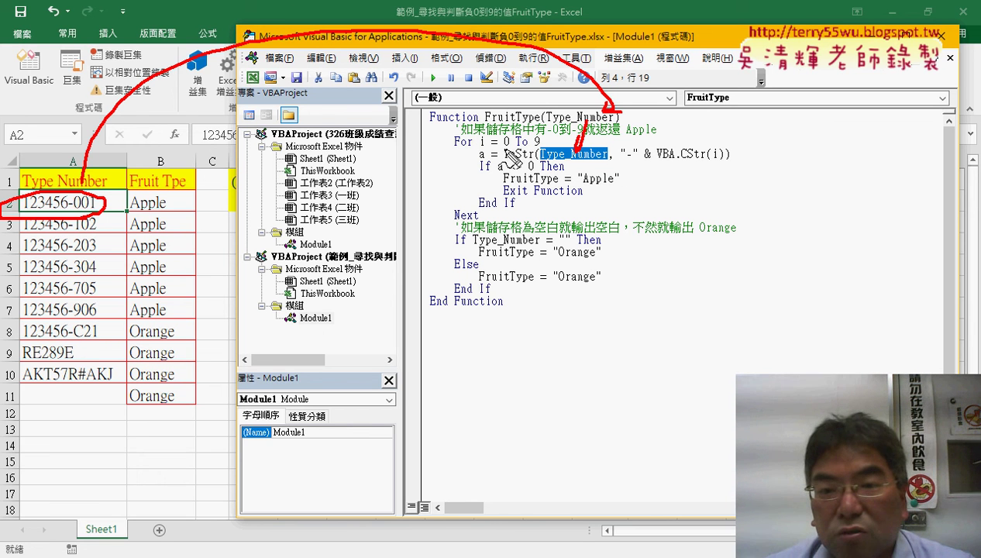
left_click_drag(502, 145, 513, 144)
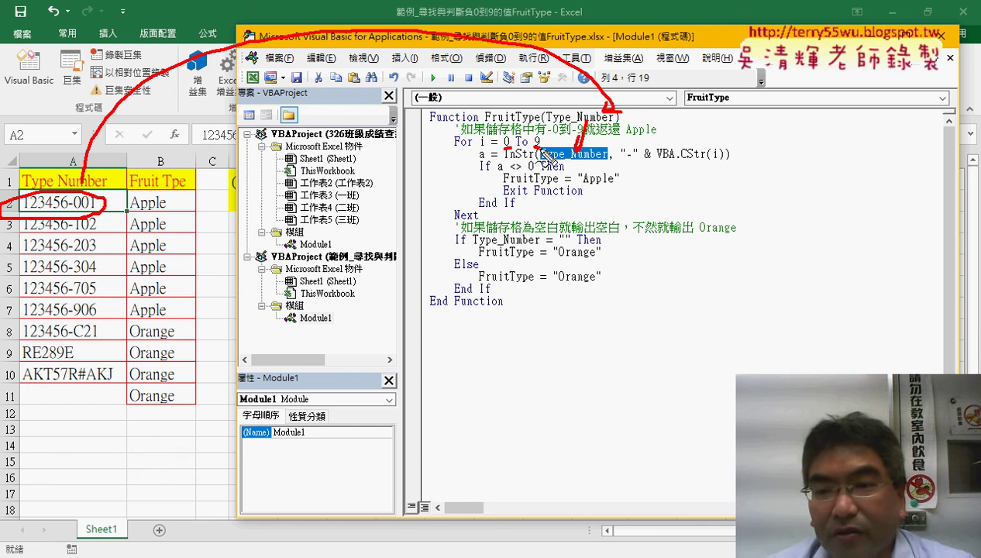
left_click_drag(748, 131, 854, 144)
left_click_drag(795, 134, 813, 137)
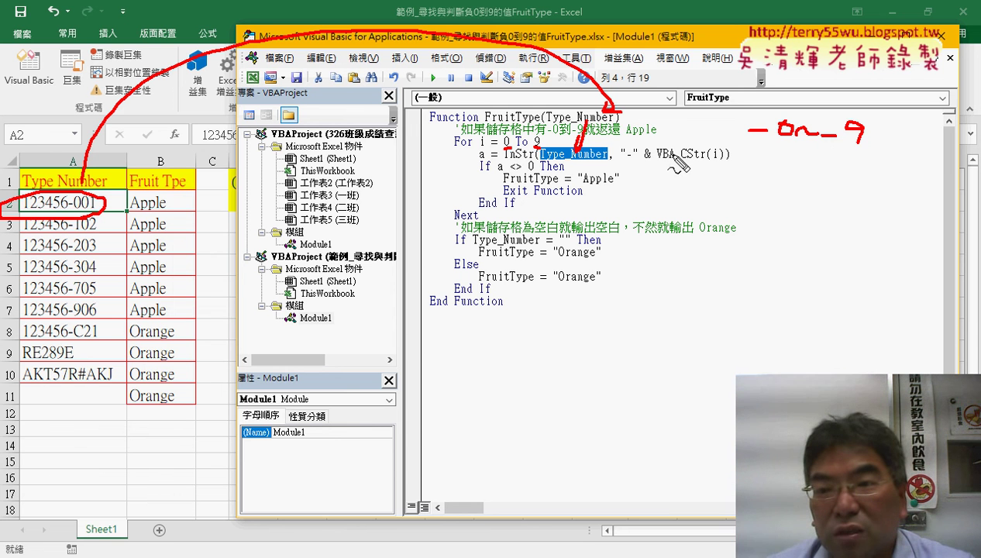
left_click_drag(622, 163, 638, 163)
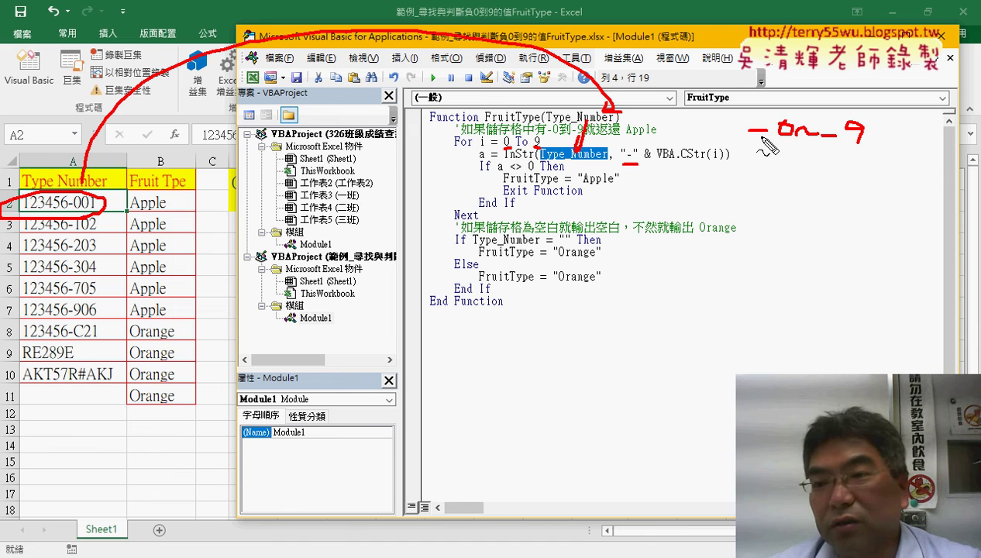
left_click_drag(733, 109, 734, 120)
left_click_drag(740, 109, 741, 120)
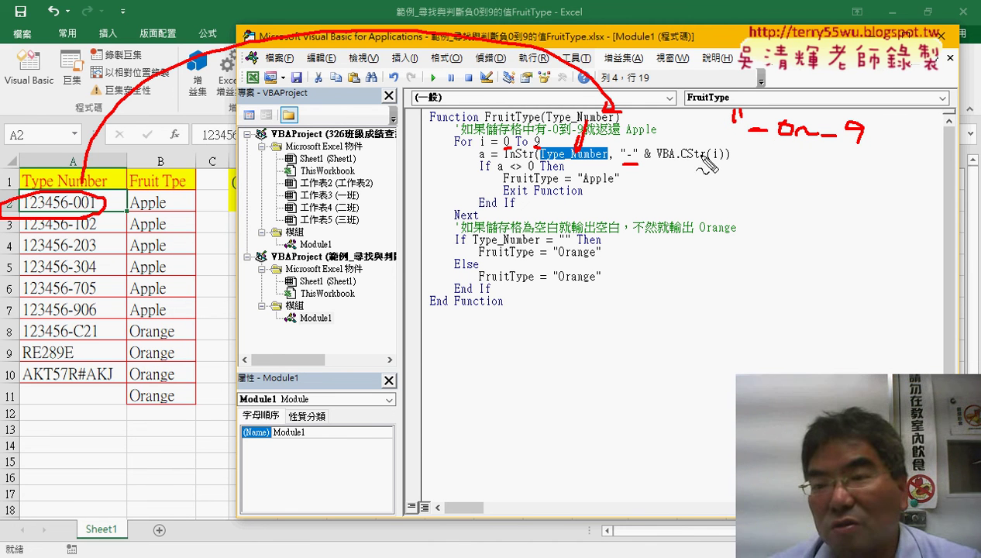
left_click_drag(657, 161, 728, 161)
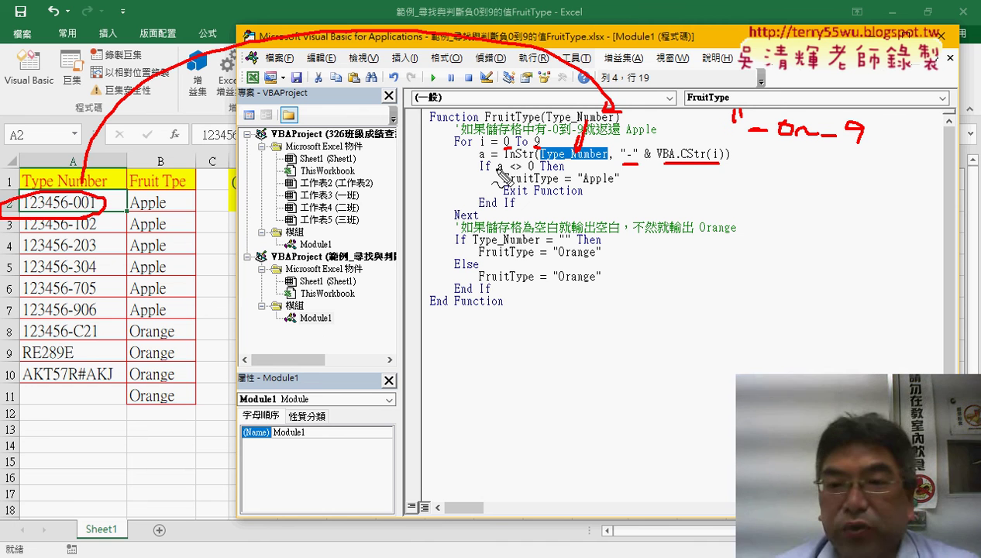
key("Escape")
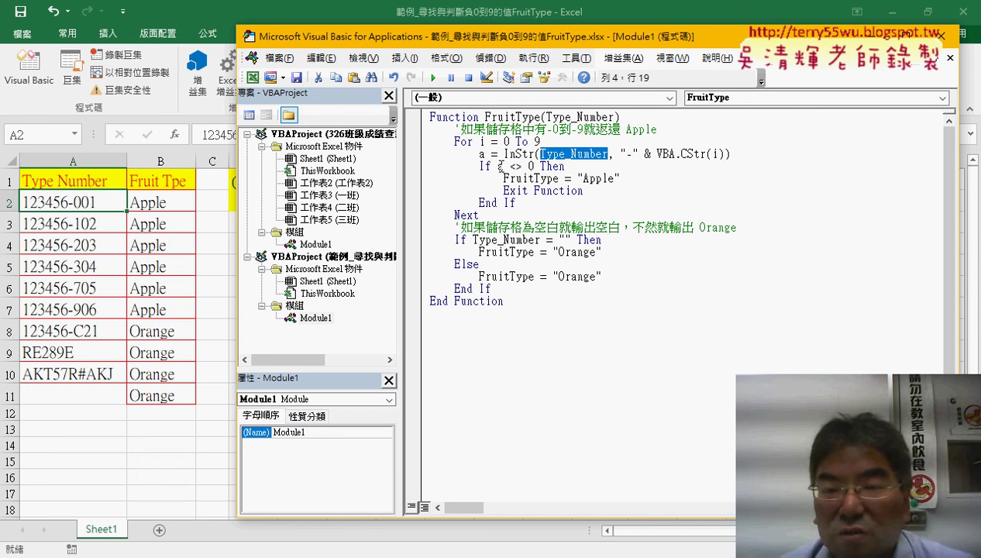
left_click(479, 166)
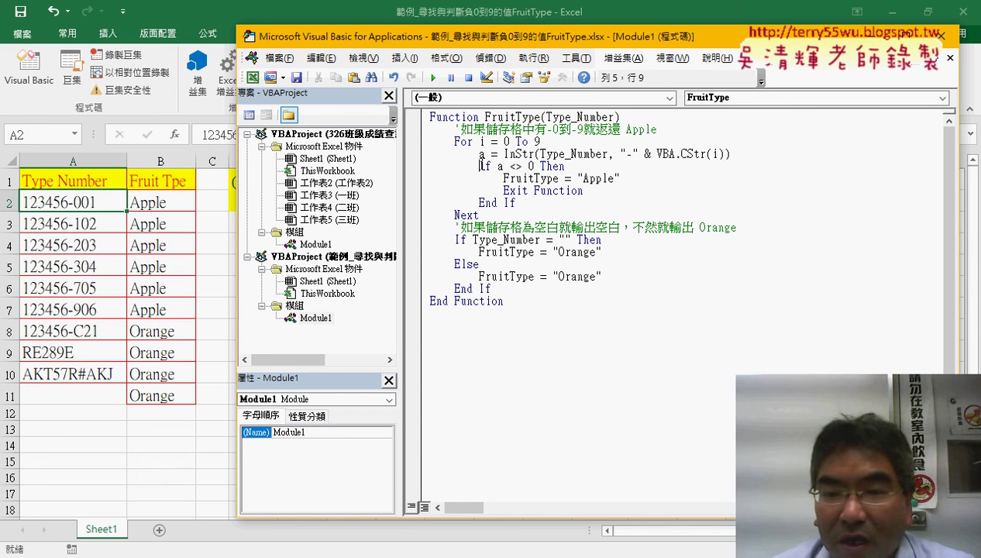
left_click_drag(499, 166, 536, 166)
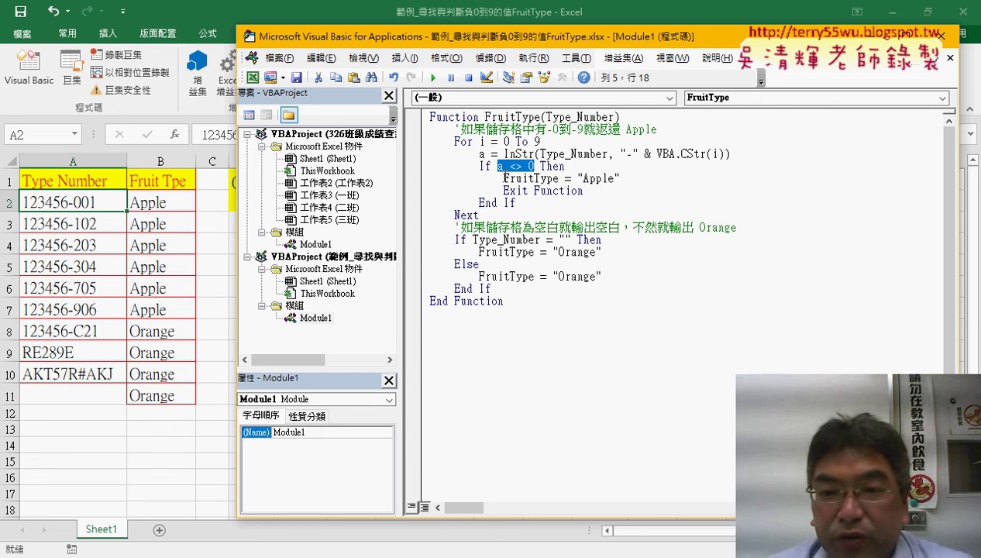
left_click_drag(503, 179, 622, 179)
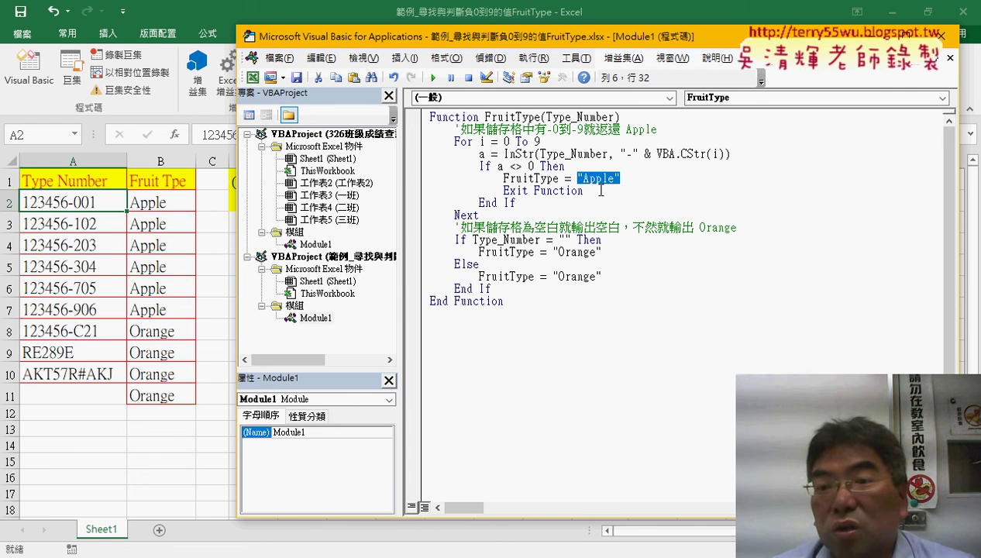
left_click_drag(584, 190, 504, 192)
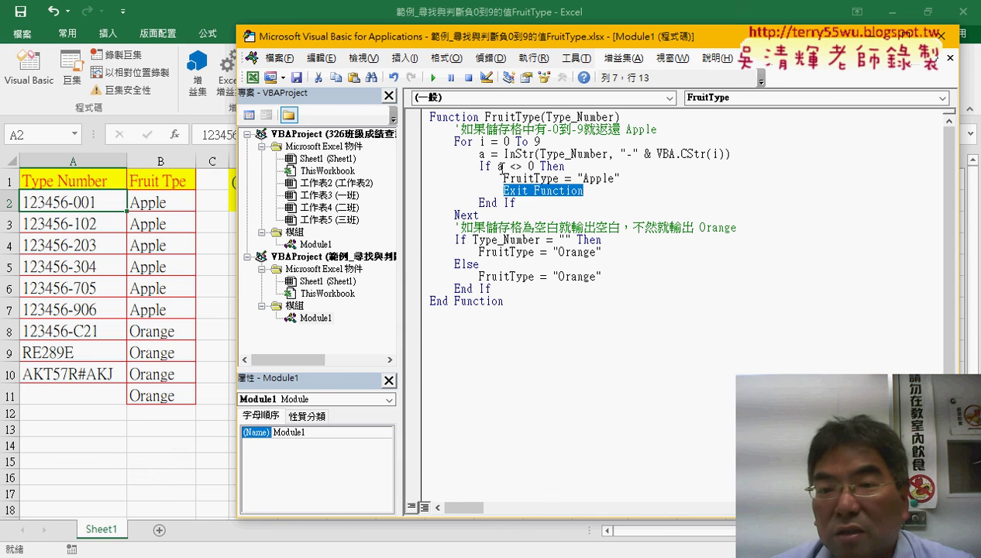
left_click_drag(498, 165, 534, 169)
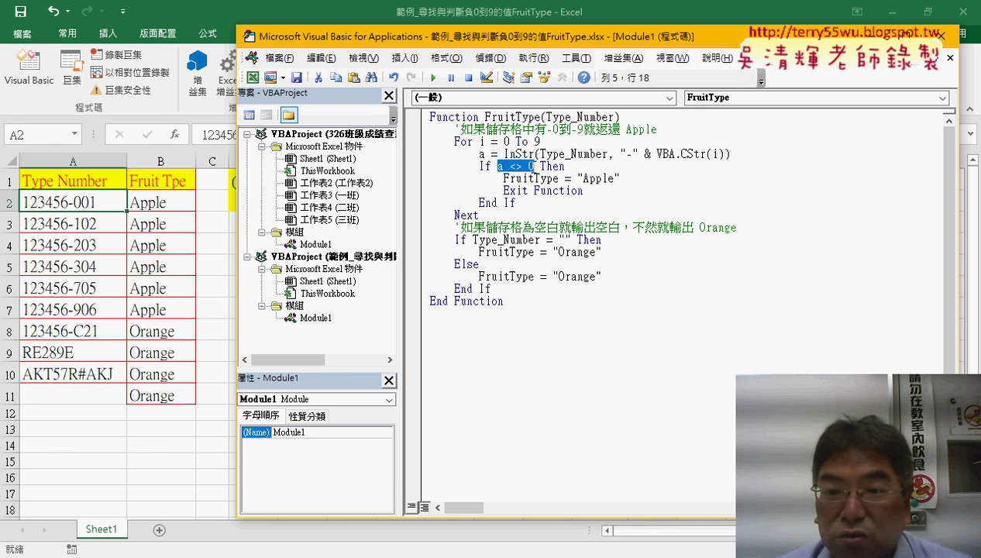
left_click_drag(504, 191, 583, 191)
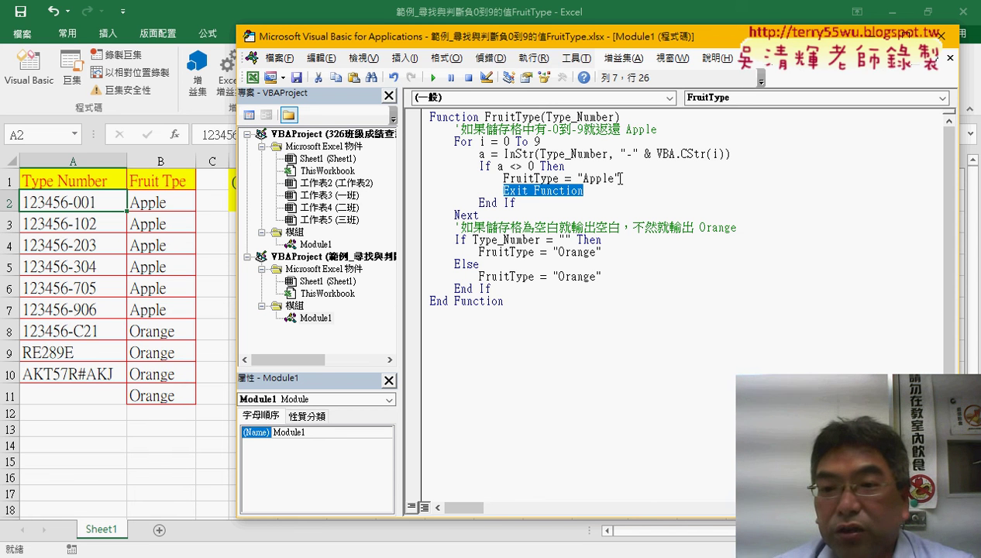
left_click_drag(620, 179, 587, 179)
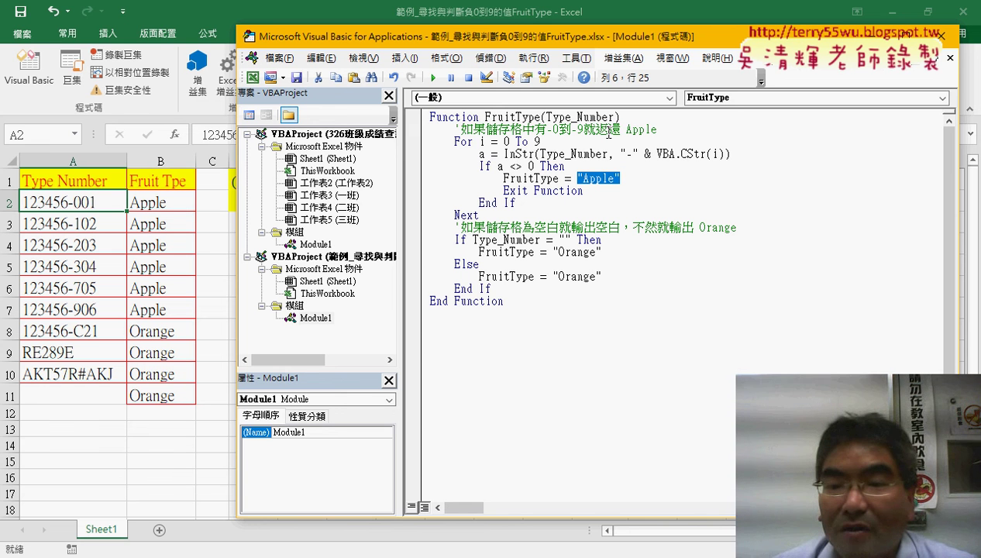
left_click_drag(497, 166, 534, 166)
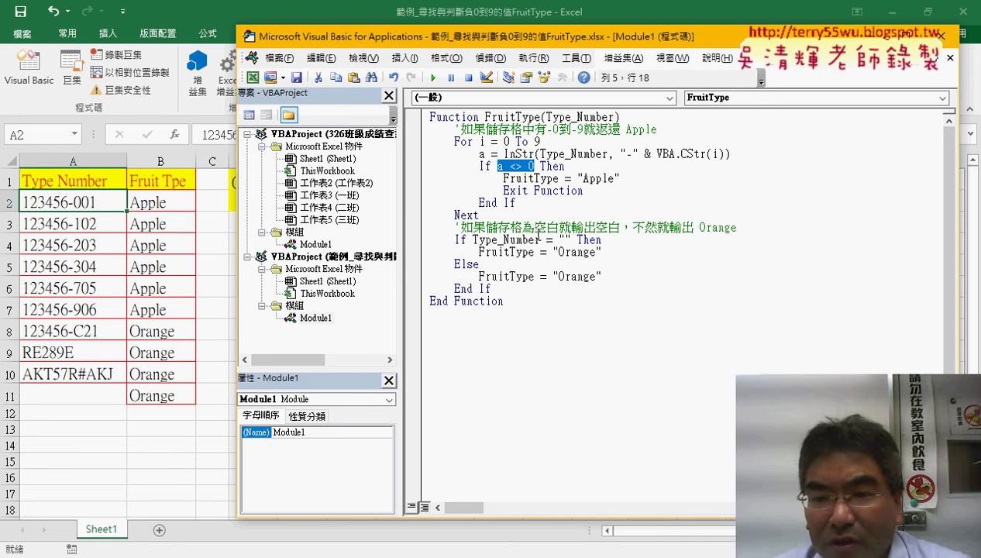
left_click_drag(485, 227, 621, 229)
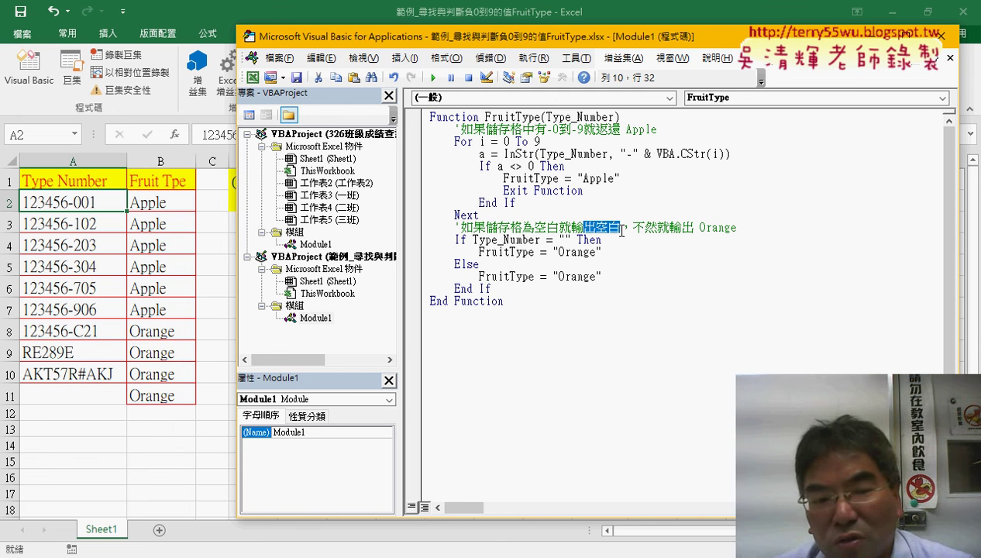
Step: Clear the Type Number in A7 and the FruitType formula in B11
left_click(61, 306)
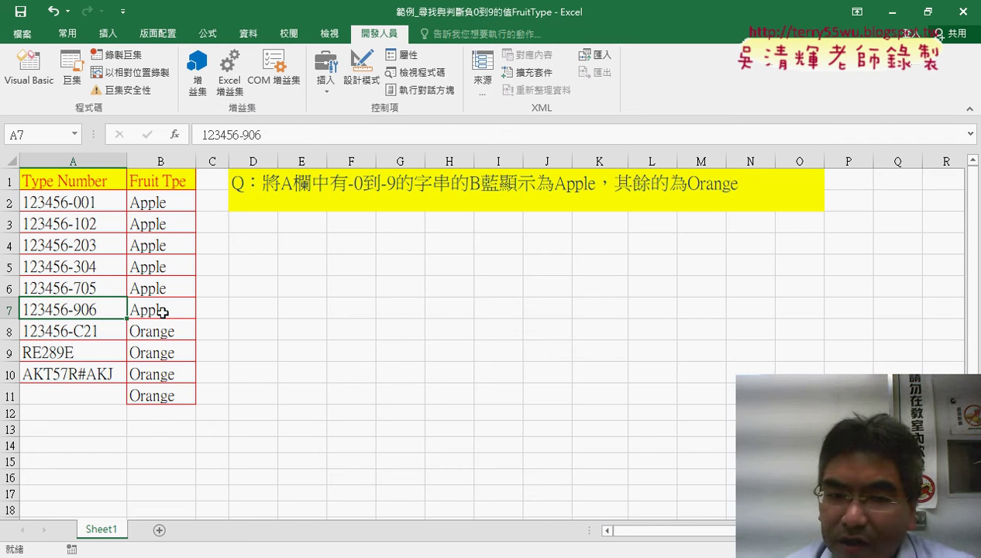
key("Delete")
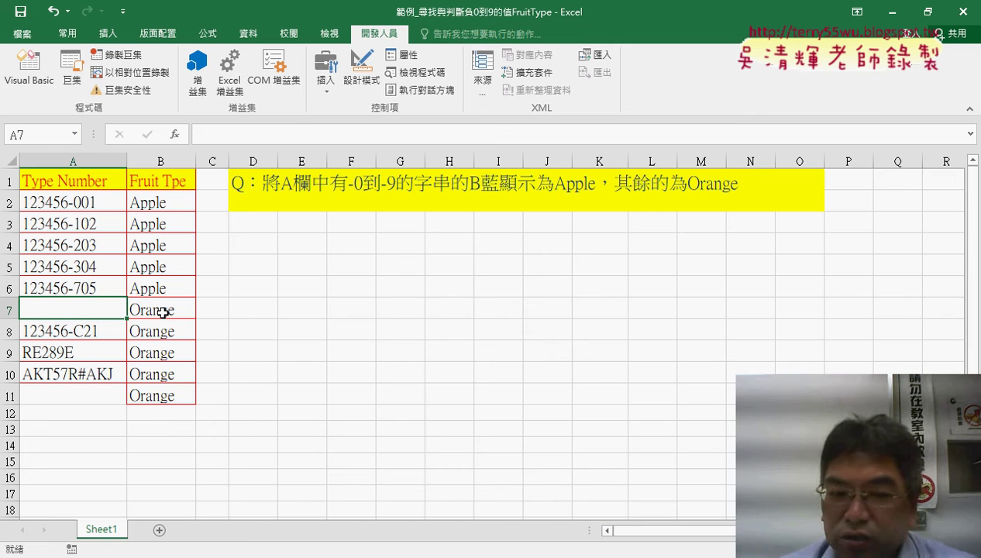
left_click(144, 390)
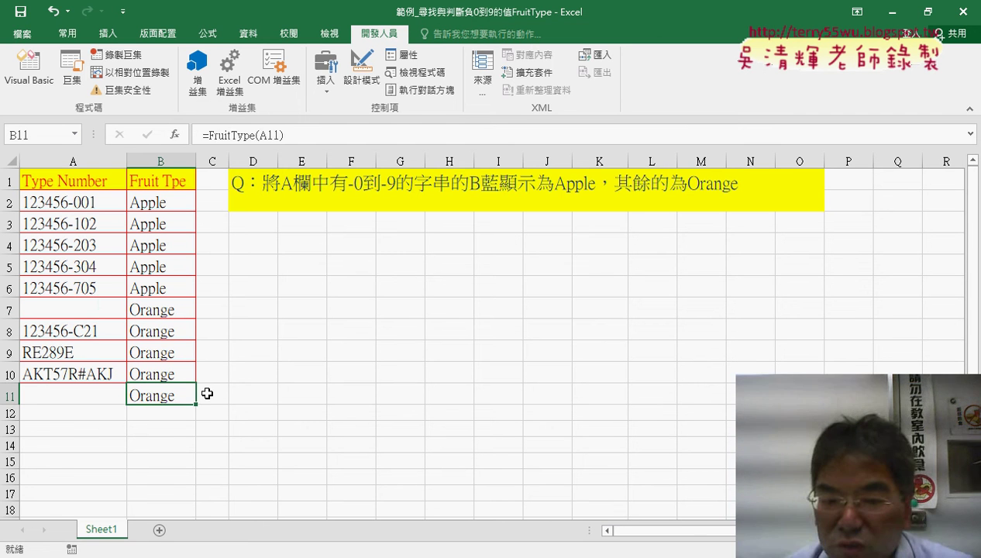
key("Delete")
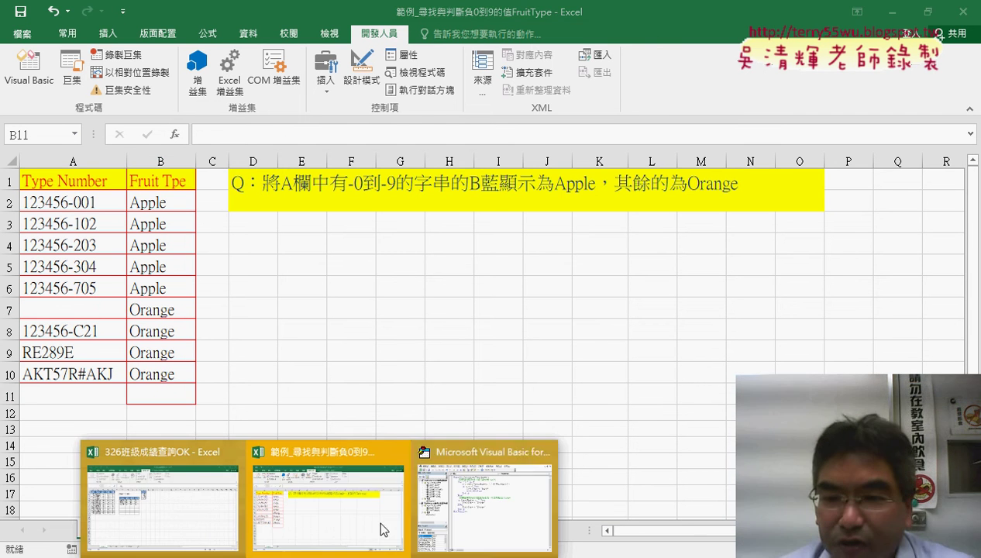
Step: Delete Orange from the blank-cell branch so FruitType returns an empty string
left_click(482, 463)
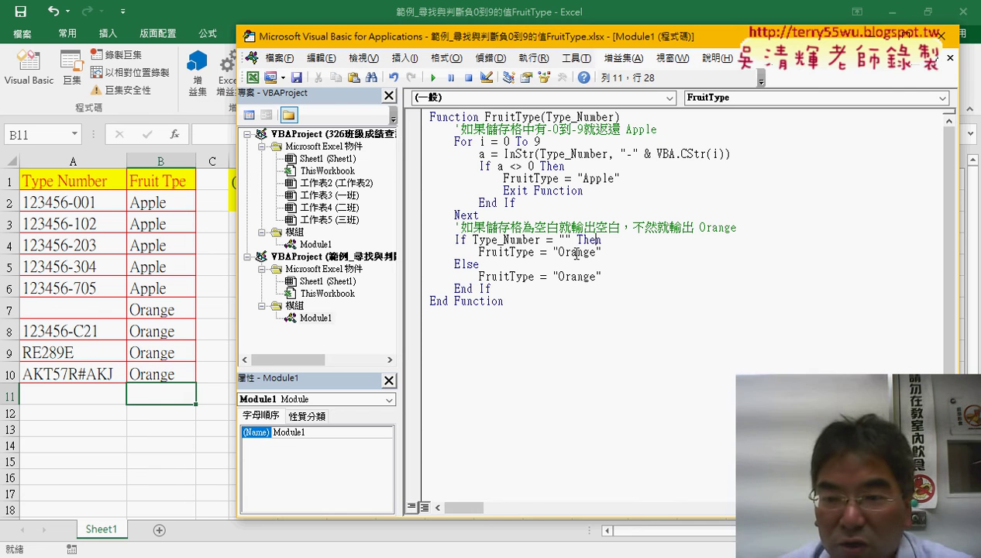
left_click_drag(559, 252, 595, 252)
key("Delete")
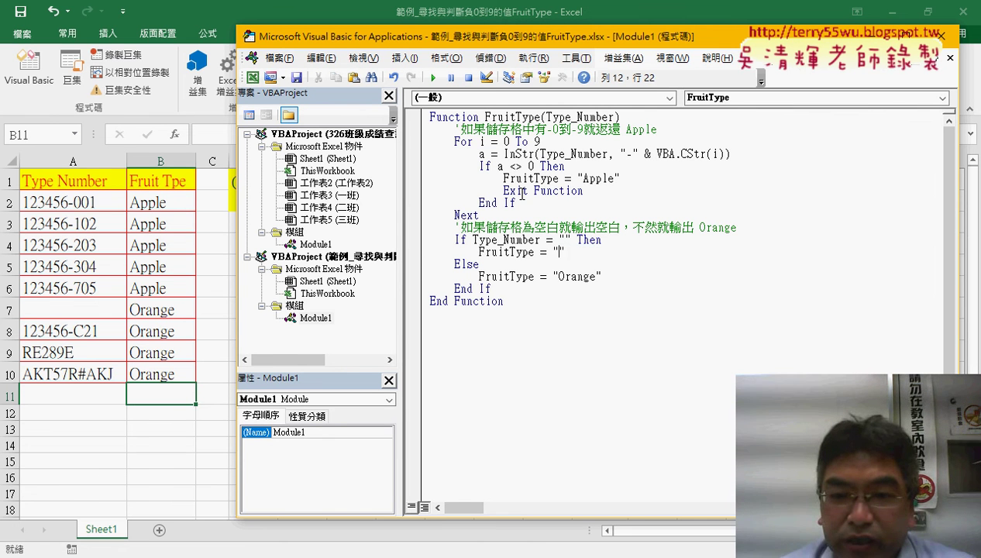
Step: Reconfirm =FruitType(A2) in B2, fill it down to B10, and check that B7 is blank
left_click(231, 135)
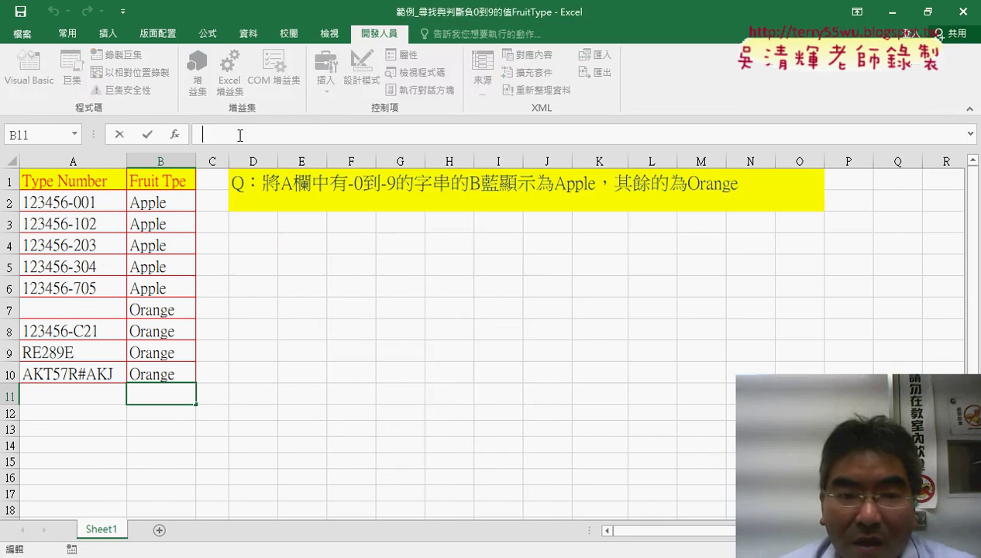
left_click(154, 208)
double_click(154, 203)
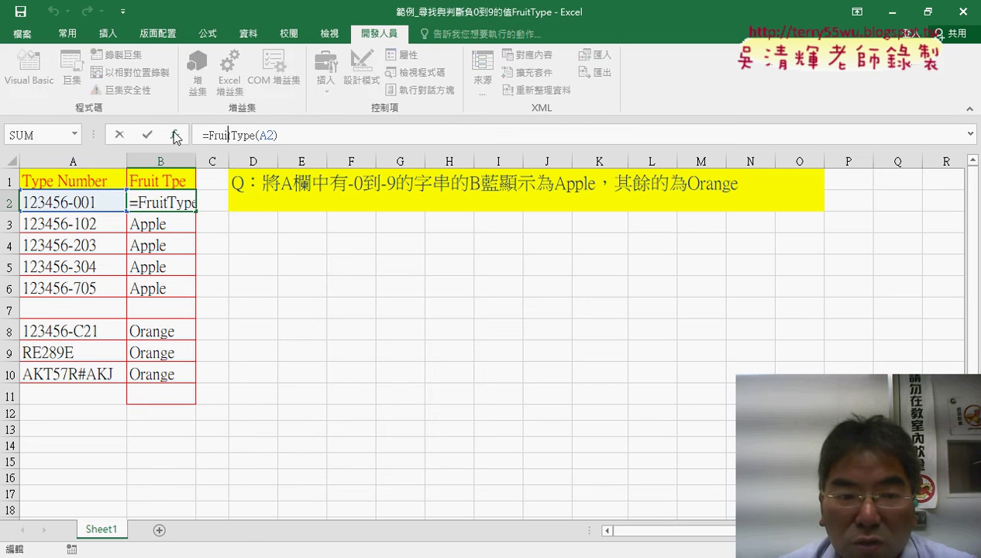
key("Escape")
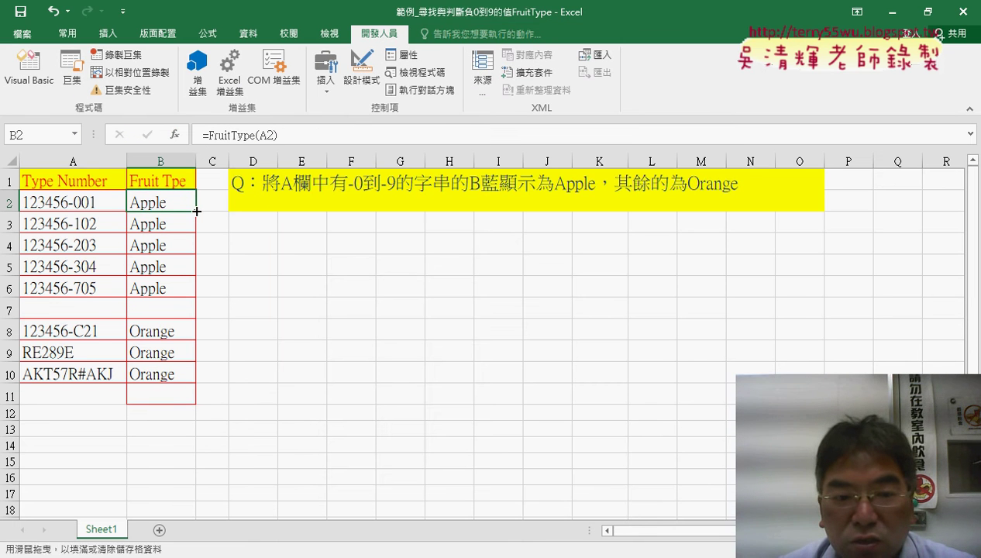
double_click(198, 211)
left_click(158, 307)
left_click(79, 310)
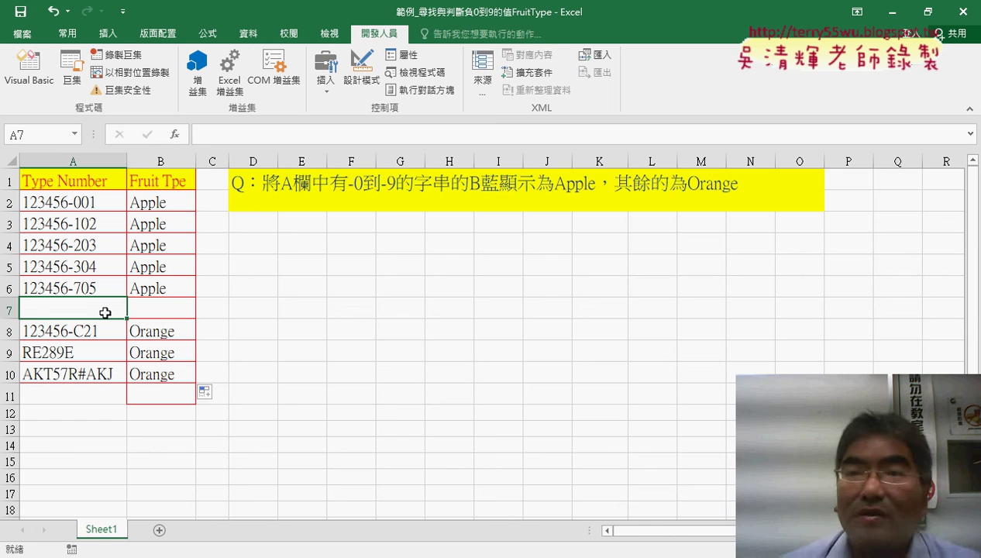
left_click(164, 310)
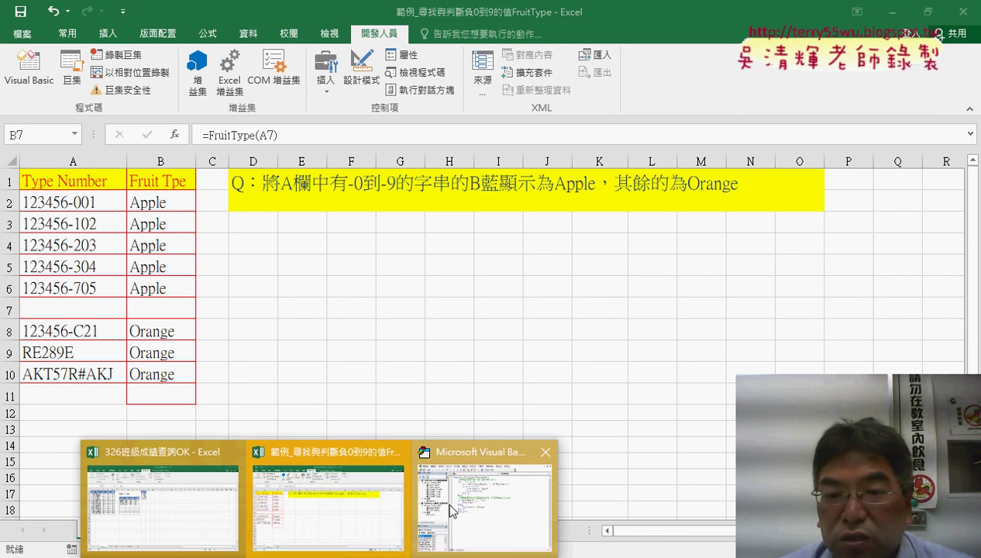
left_click(480, 450)
left_click_drag(473, 240, 563, 240)
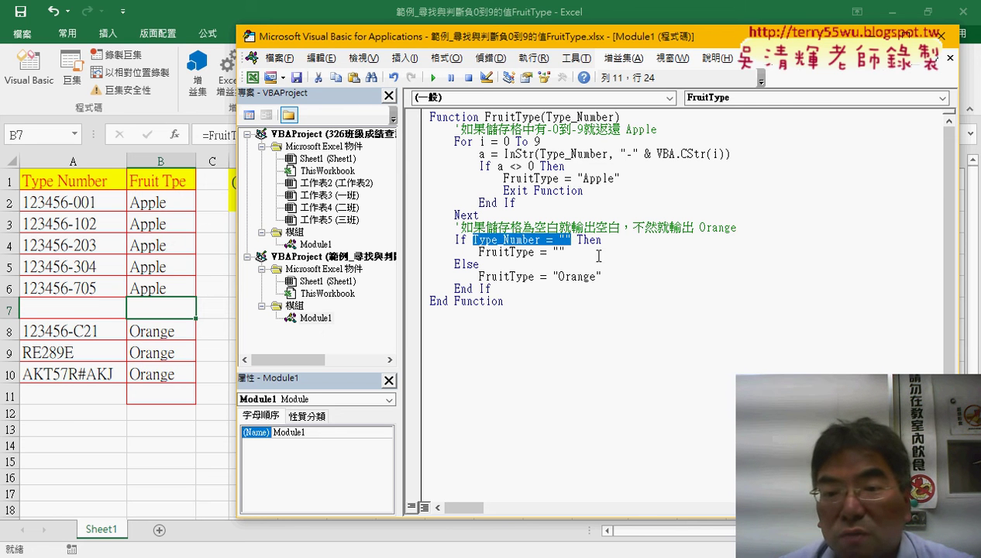
left_click_drag(479, 252, 561, 252)
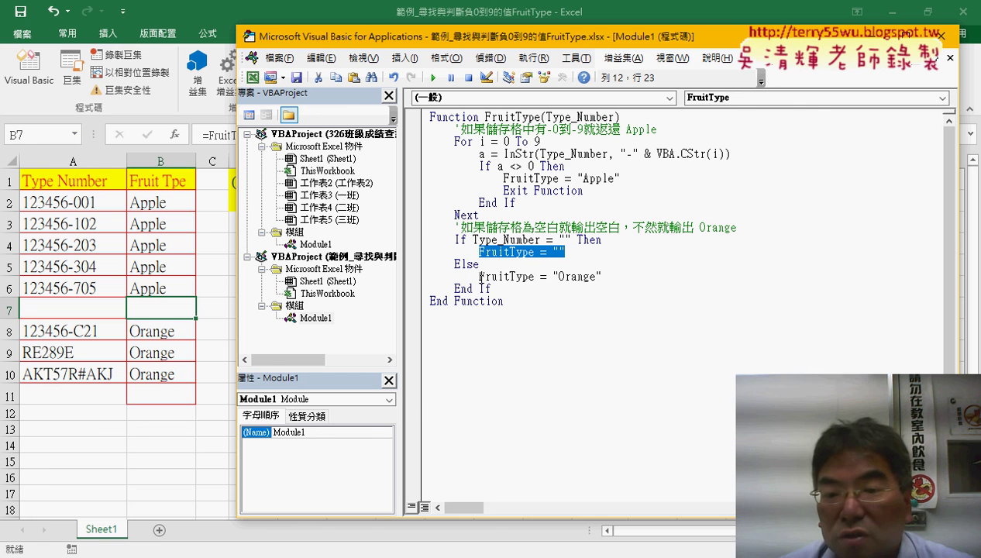
left_click_drag(480, 277, 534, 277)
left_click(577, 276)
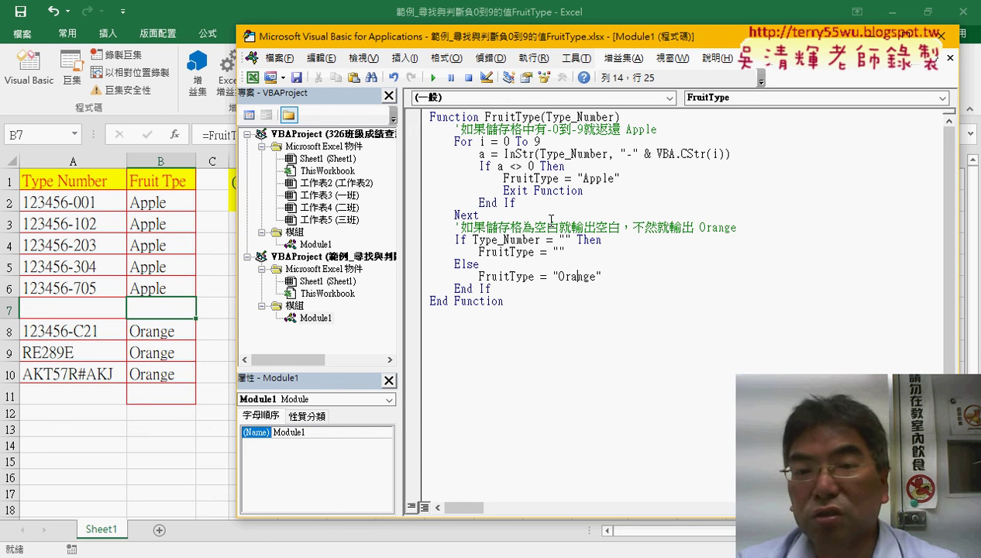
left_click_drag(455, 142, 547, 142)
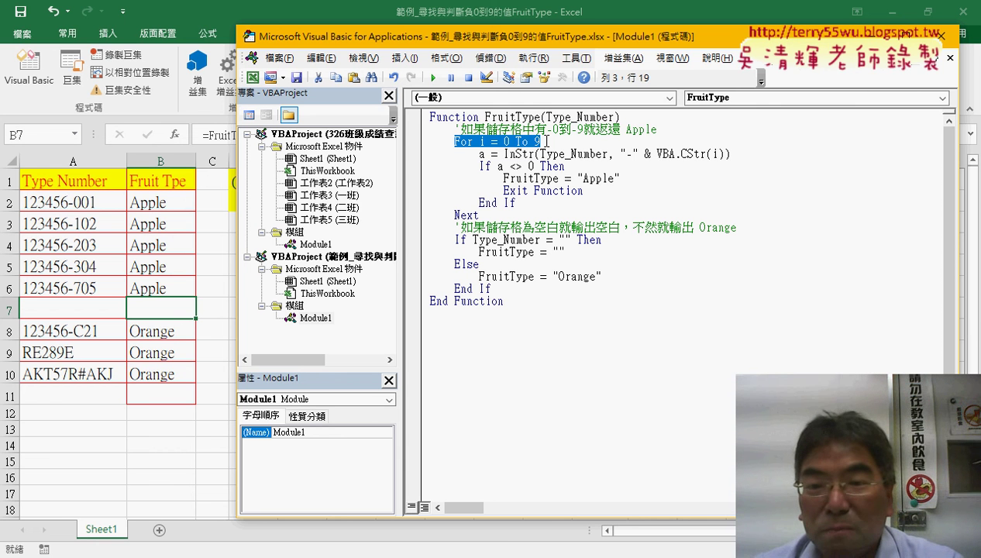
Step: Insert a Public Sub procedure named Fruit below FruitType and indent its empty body line
left_click(534, 212)
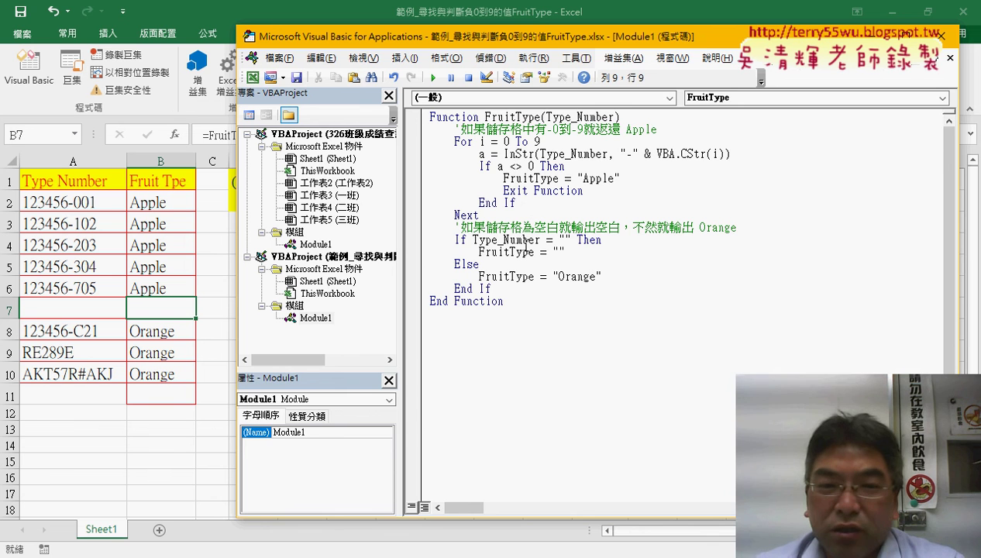
left_click_drag(561, 37, 643, 35)
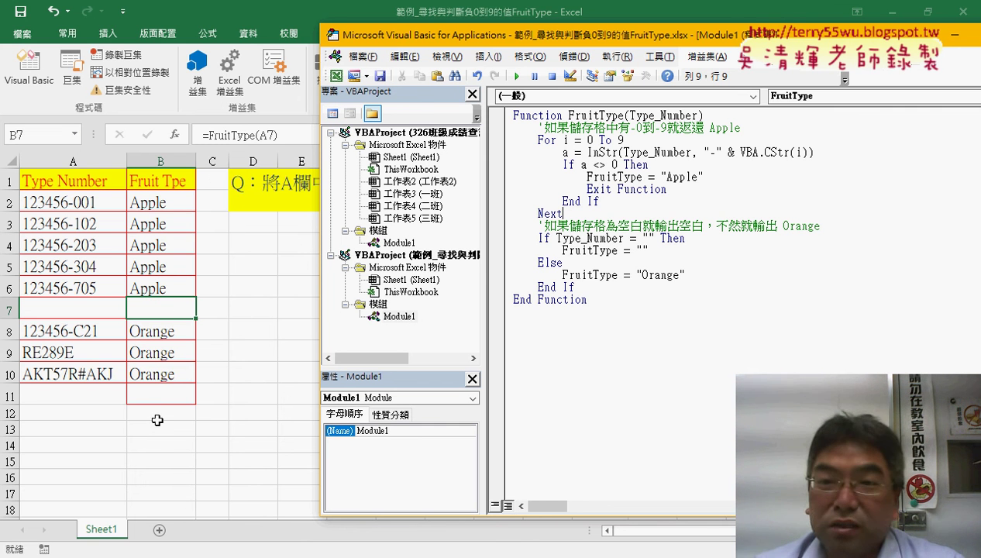
left_click(489, 56)
left_click(496, 75)
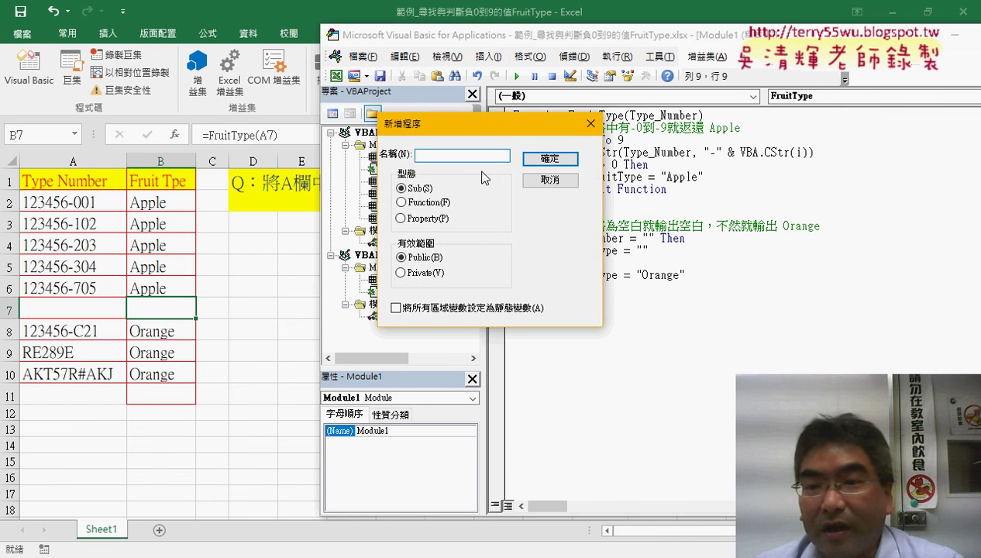
left_click(547, 180)
left_click_drag(568, 115, 598, 116)
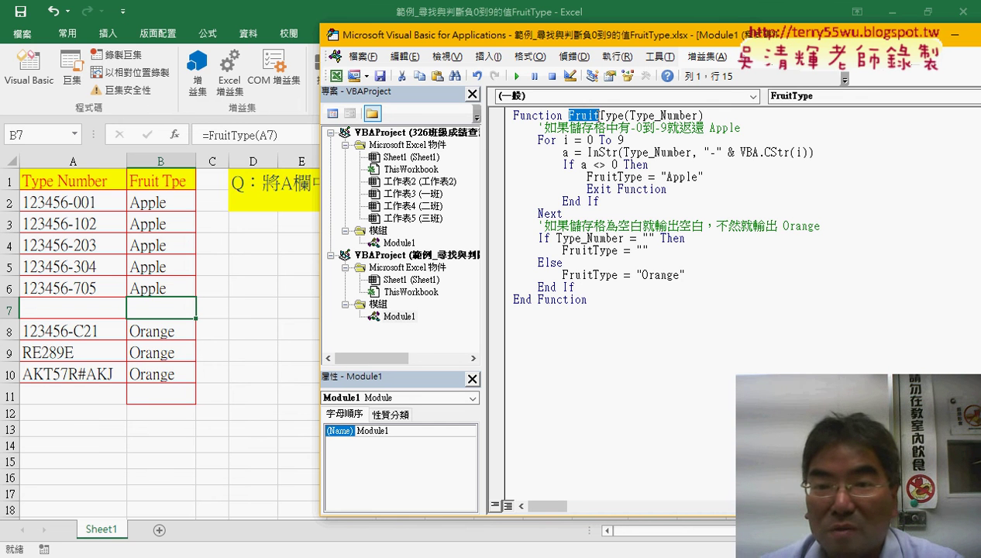
left_click(488, 56)
left_click(496, 71)
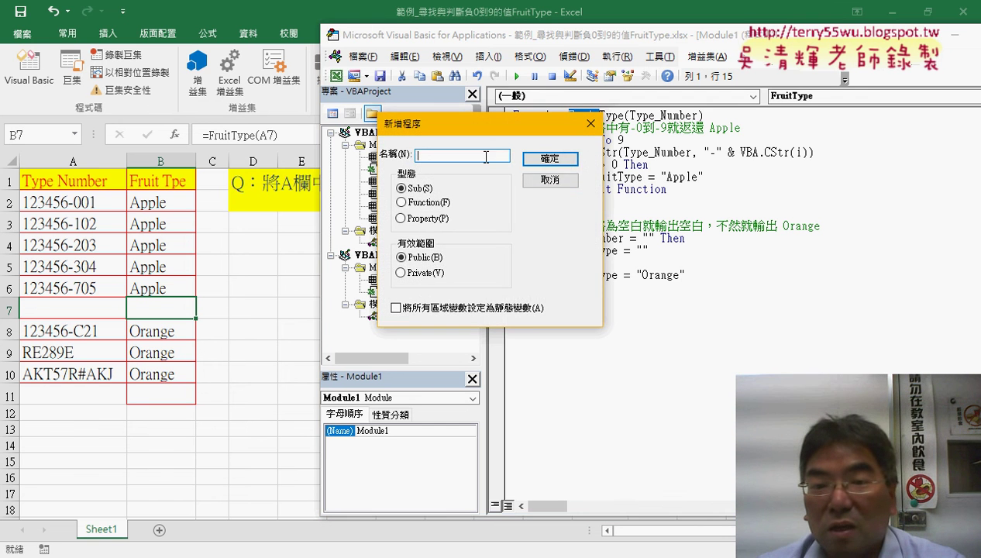
right_click(480, 154)
left_click(527, 220)
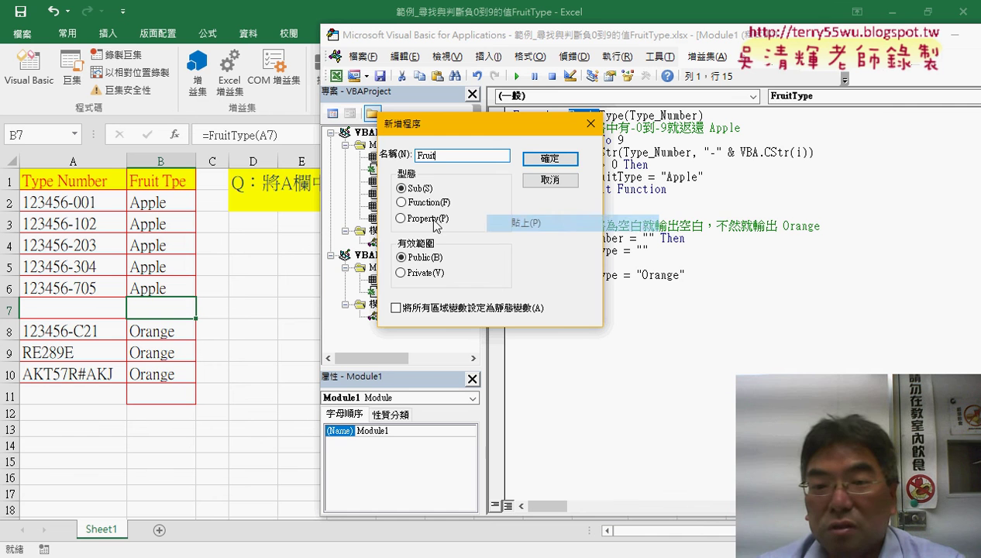
left_click(555, 160)
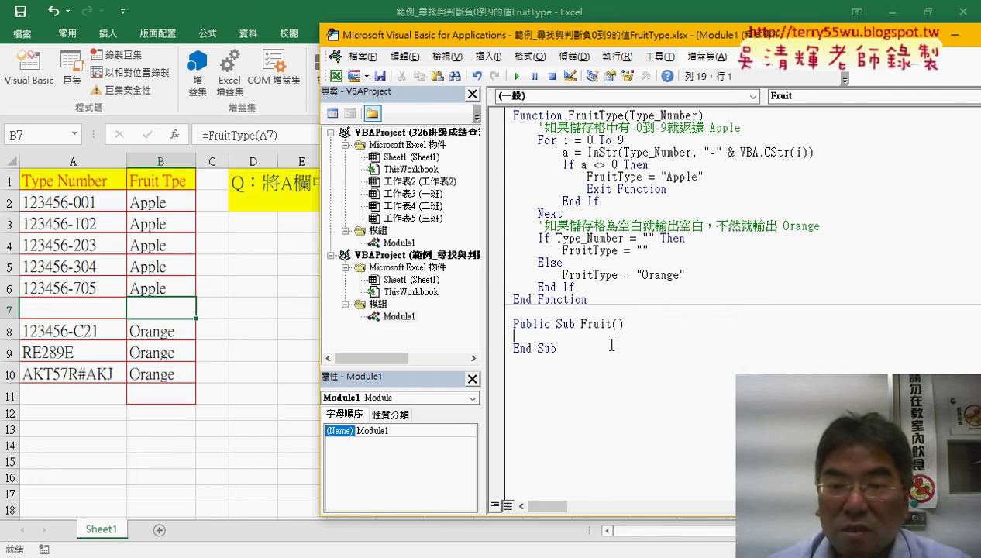
key("Tab")
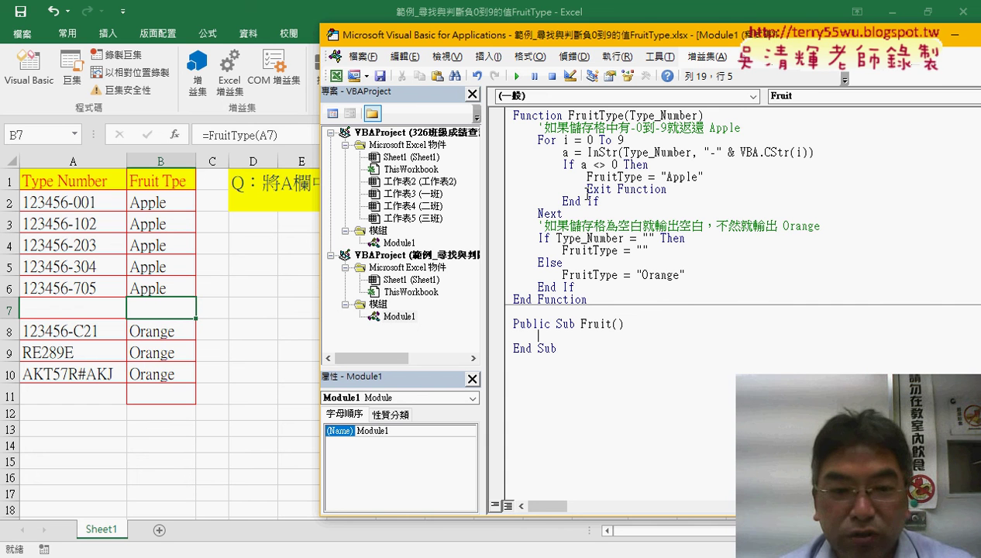
Step: Clear the Apple/Orange results from B2:B10 on the sheet
left_click(175, 201)
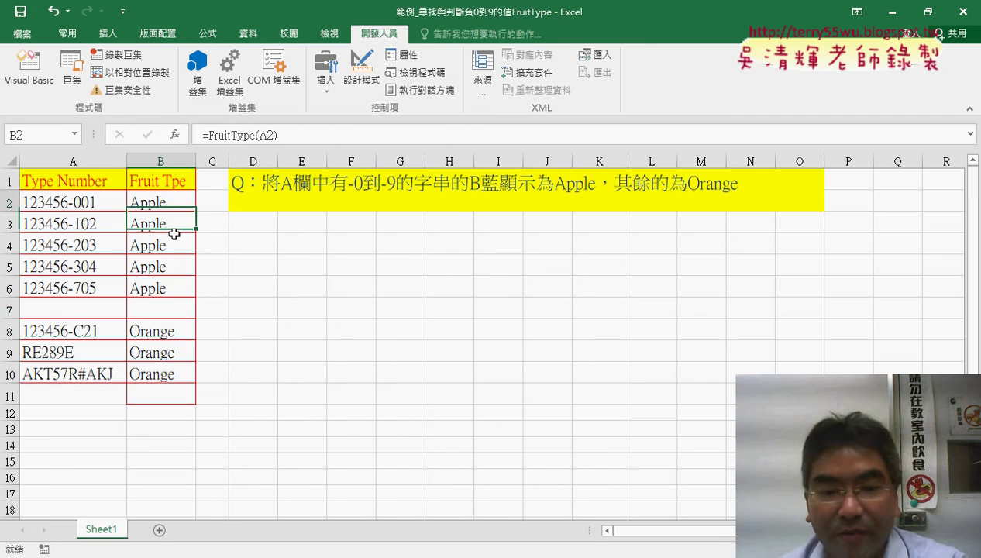
left_click_drag(195, 212, 186, 396)
left_click(164, 280)
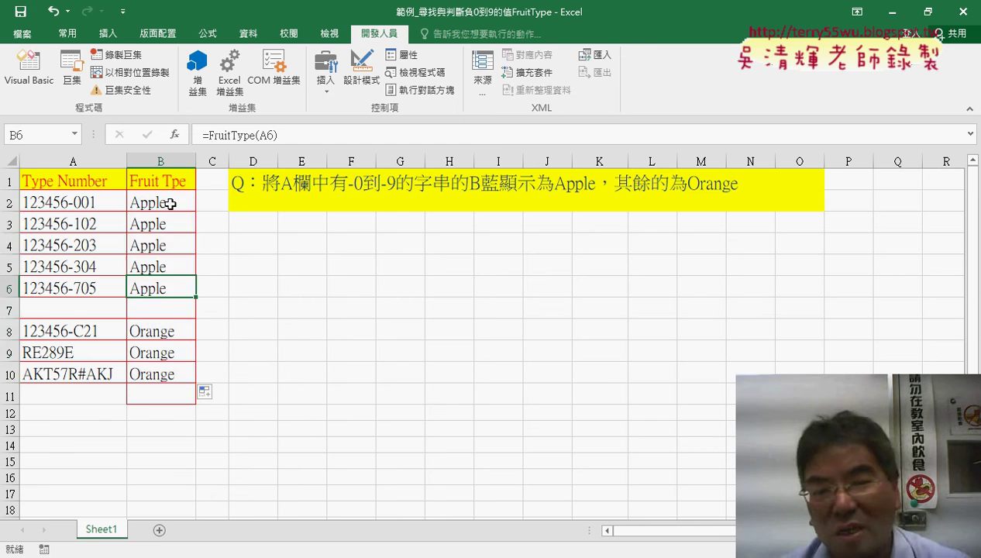
left_click_drag(162, 202, 197, 376)
key("Delete")
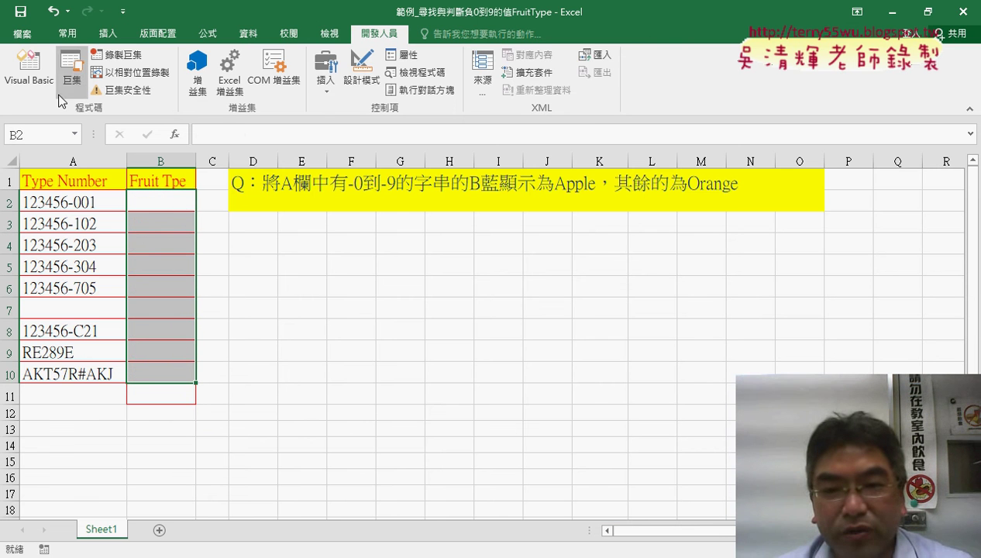
Step: Open the Fruit macro's code and add a For i = 2 To 10 … Next loop
left_click(71, 72)
left_click(572, 106)
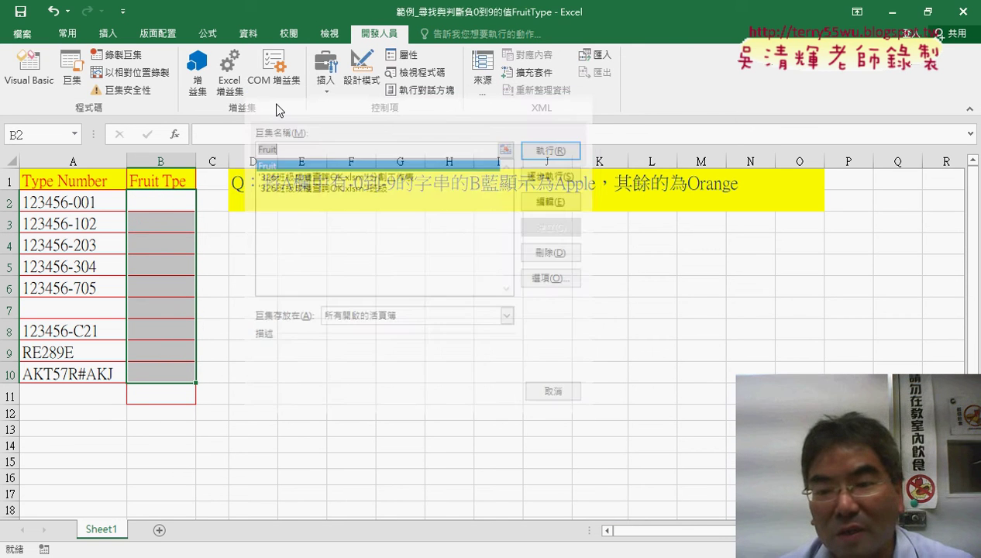
left_click(28, 70)
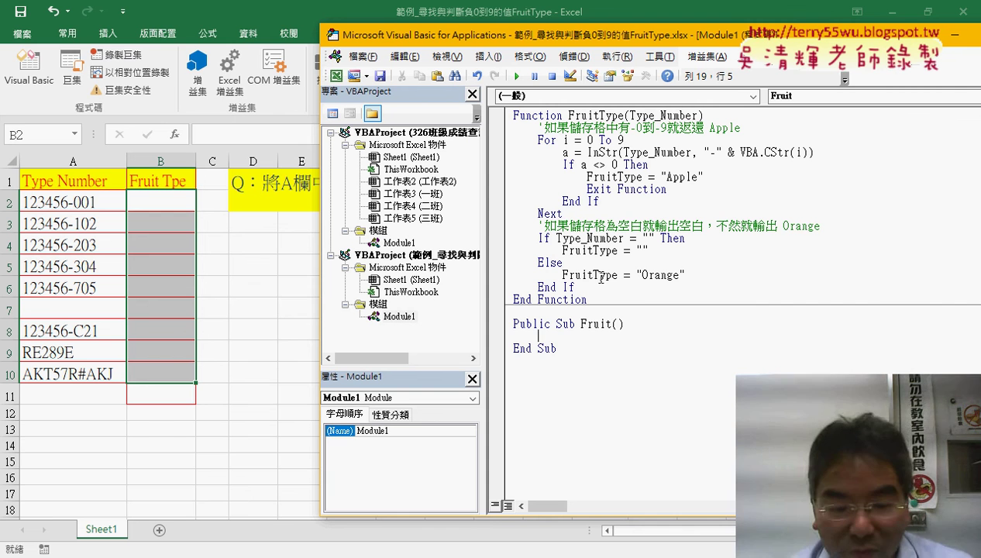
type("f")
type("or i")
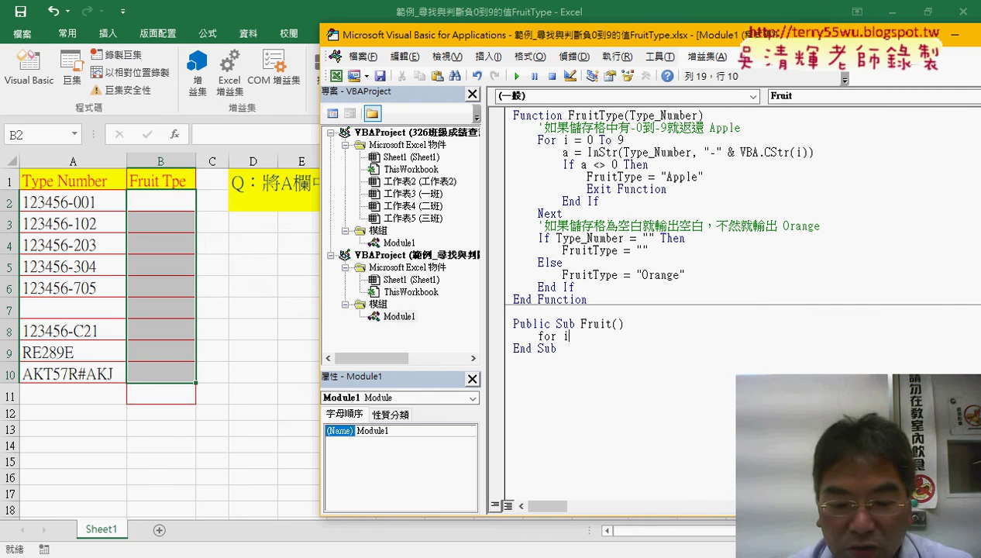
type("=")
type("2 to")
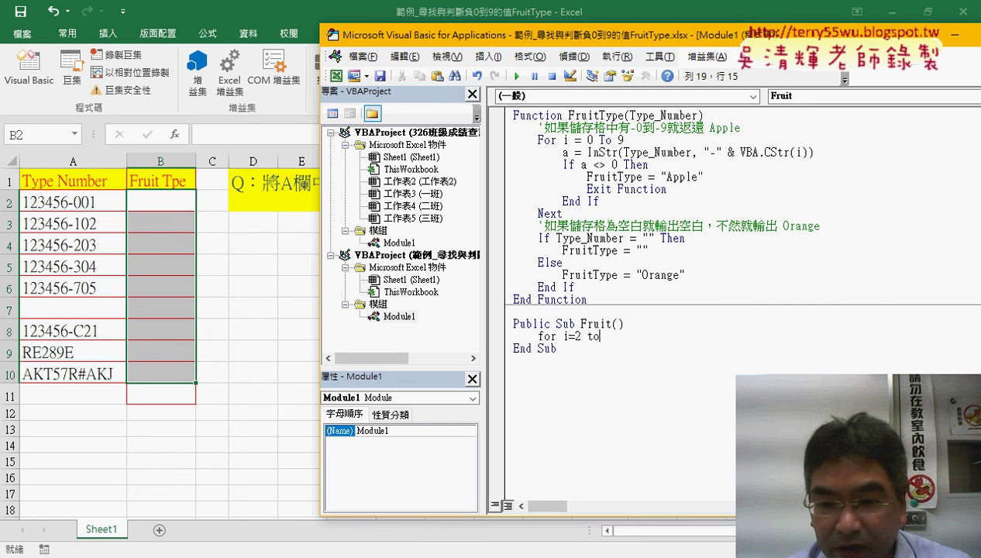
type(" 10")
key("Return")
key("Return")
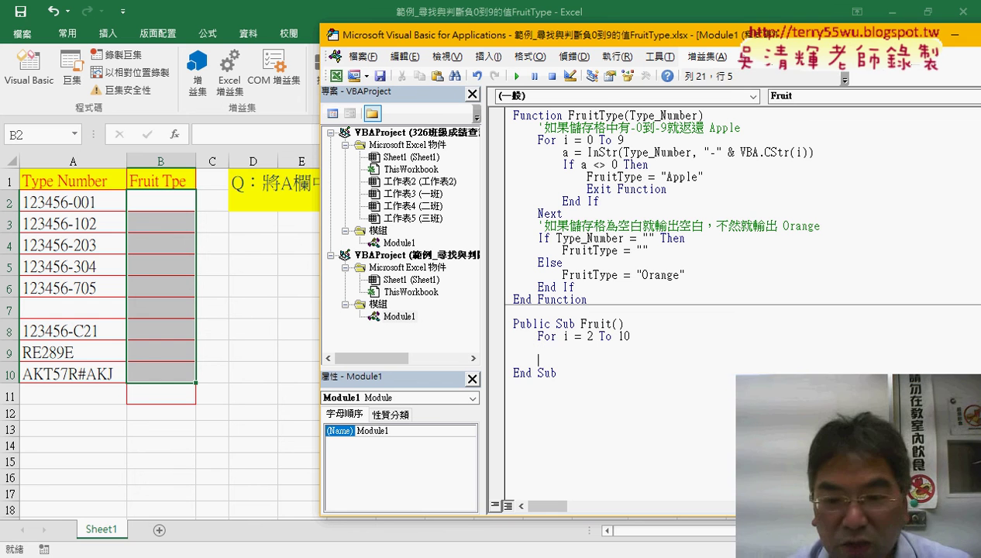
type("n")
type("xt")
key("Up")
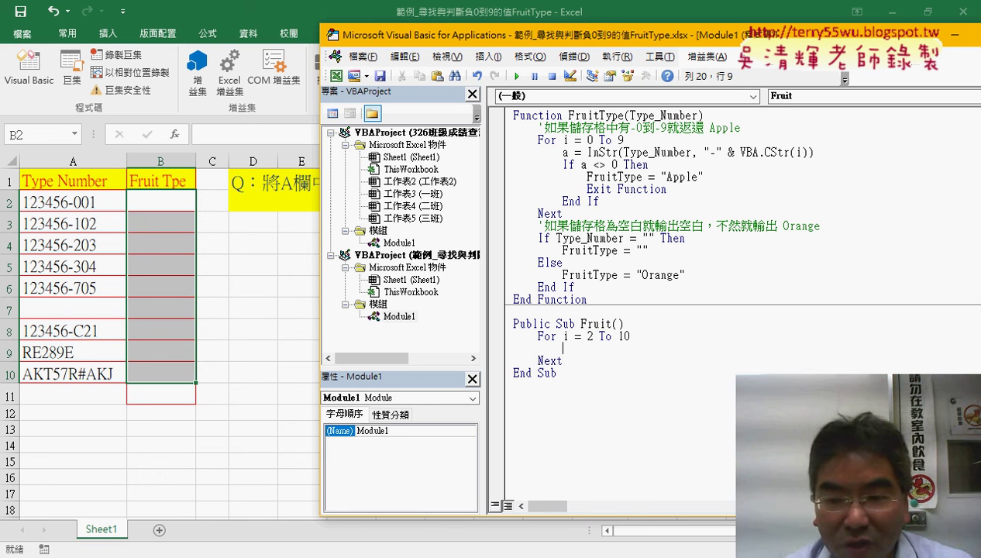
Step: Type cells(i ,"B") inside the loop and dismiss the compile error
type("cells")
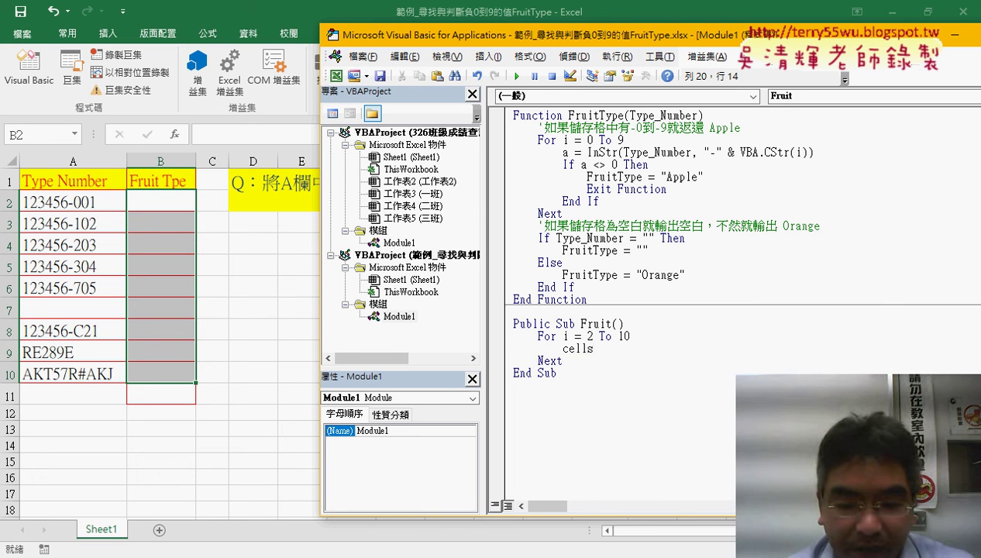
type("(i ,")
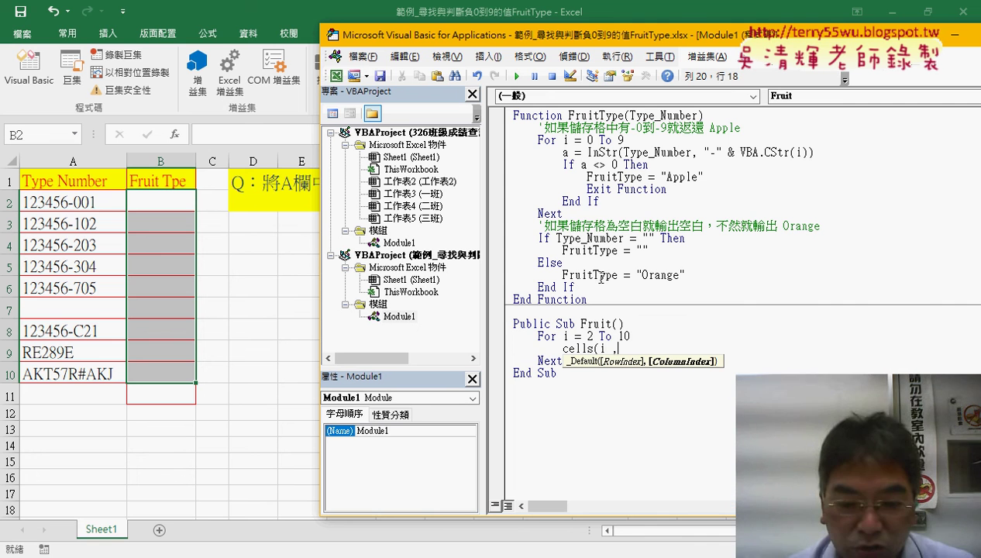
type("\"")
key("Left")
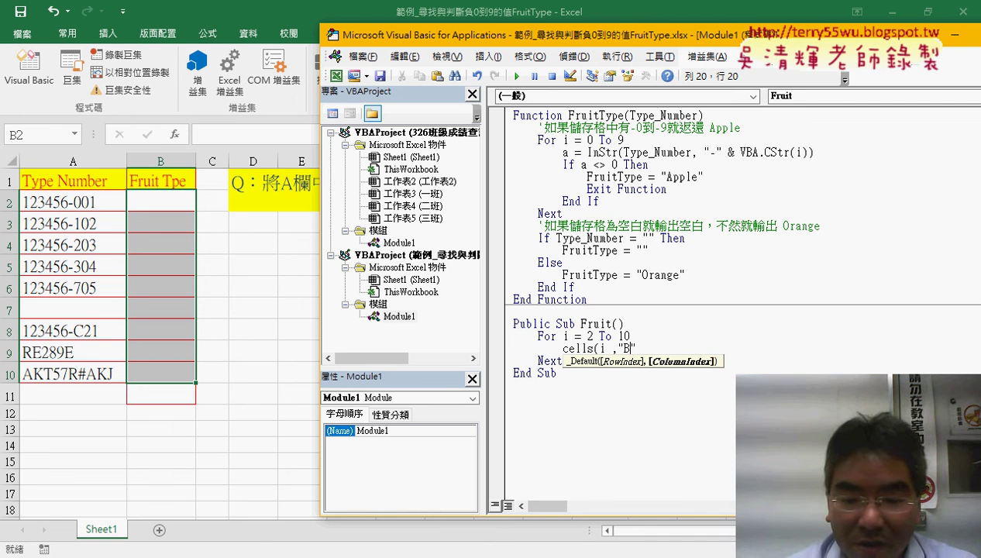
type("B")
key("Right")
type(")")
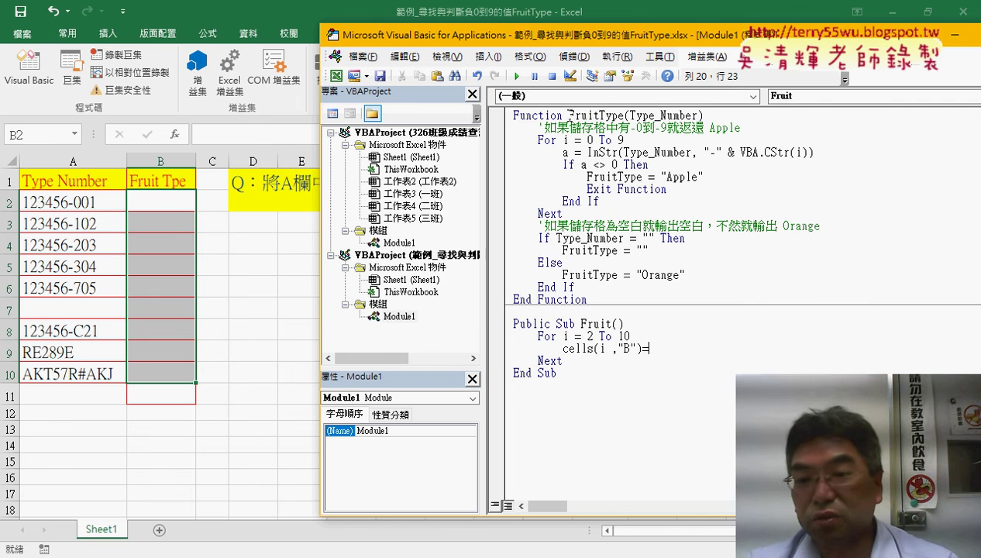
key("Up")
left_click(484, 347)
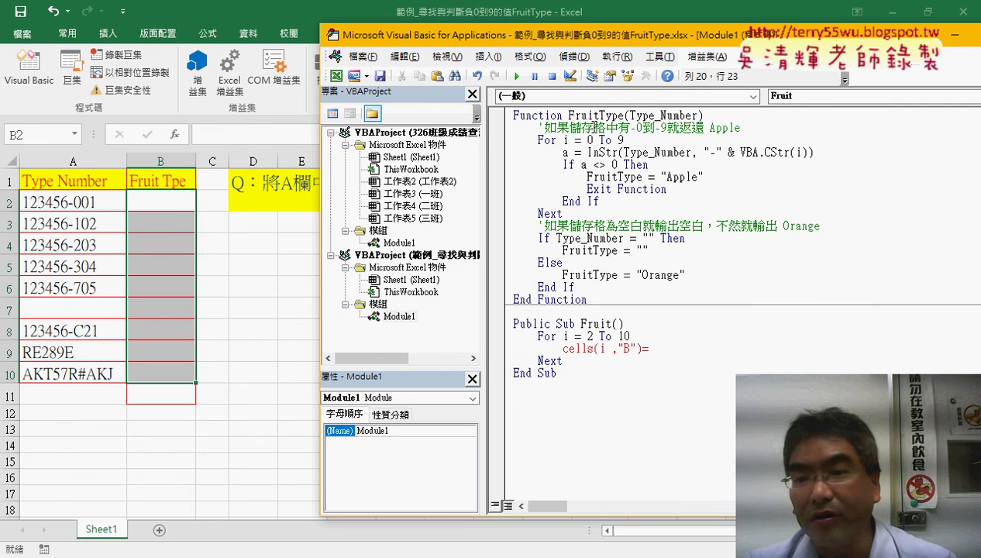
Step: Paste FruitType after the equals sign and add an opening parenthesis
double_click(596, 115)
key("ctrl+c")
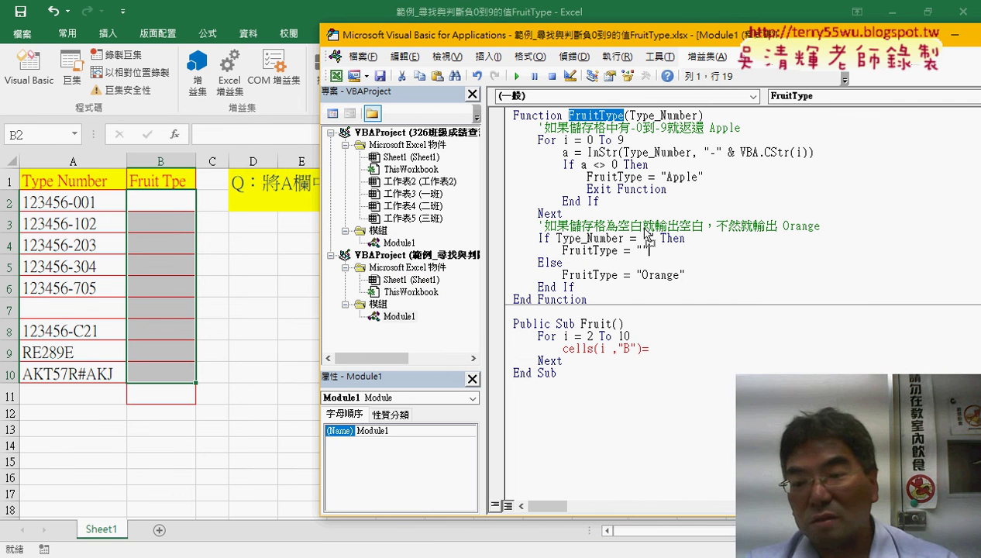
left_click(661, 354)
key("ctrl+v")
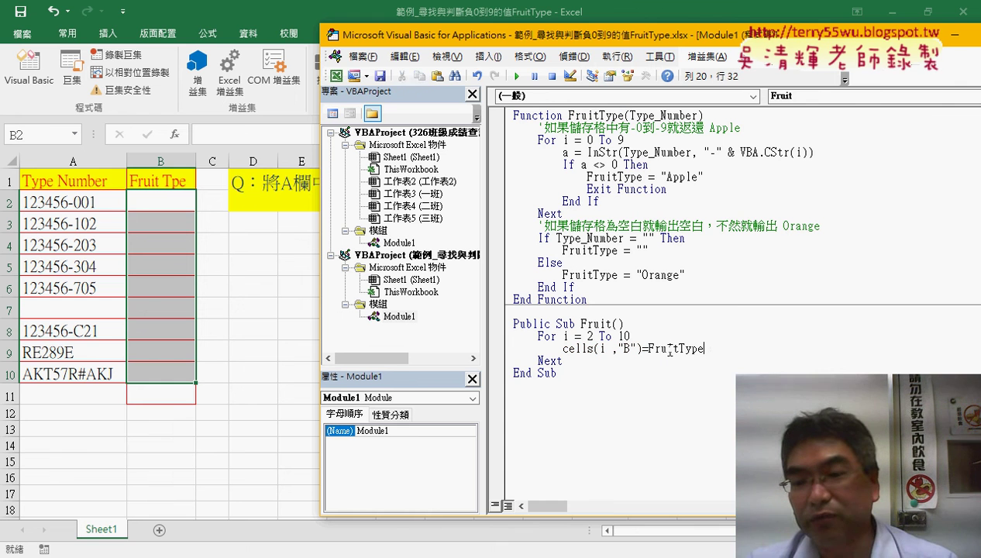
double_click(663, 349)
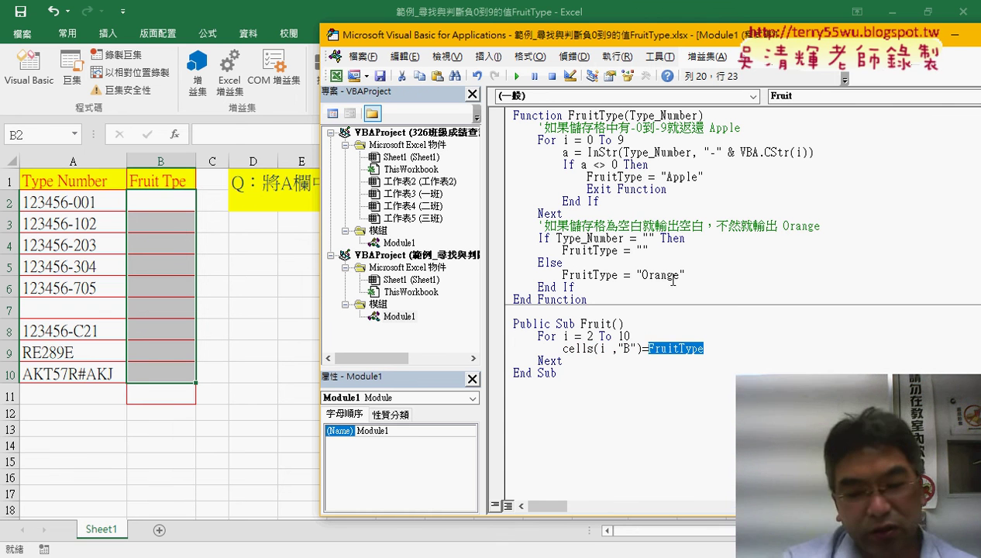
type("F")
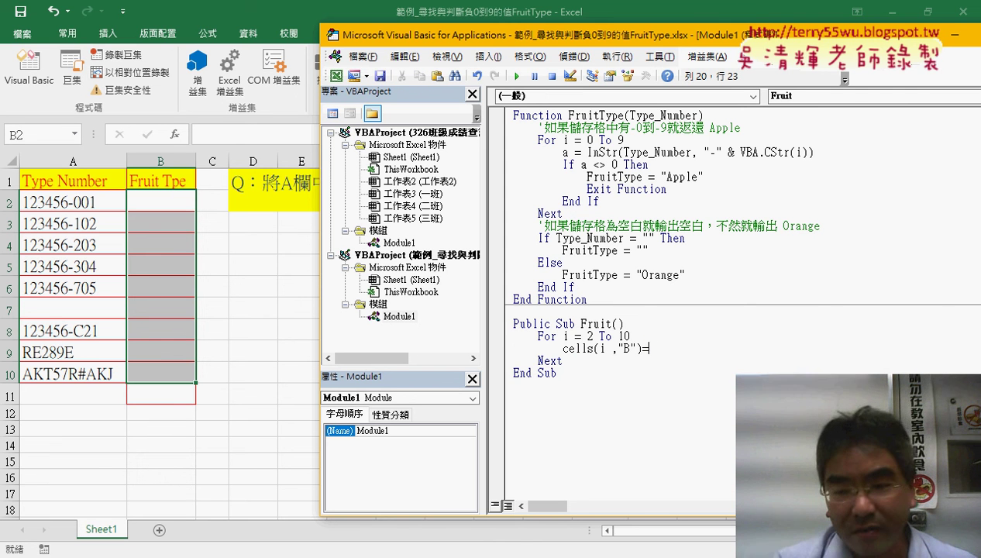
key("BackSpace")
key("ctrl+z")
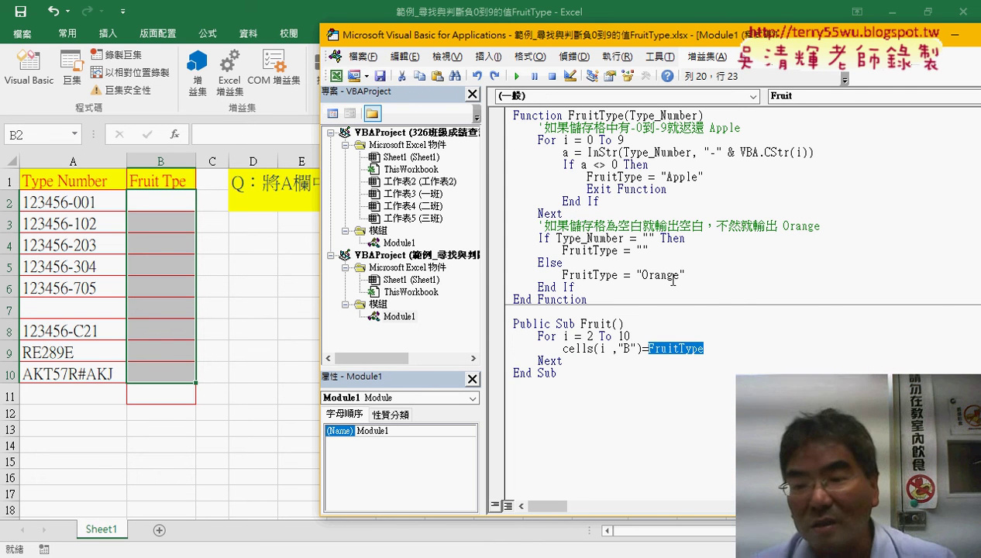
key("End")
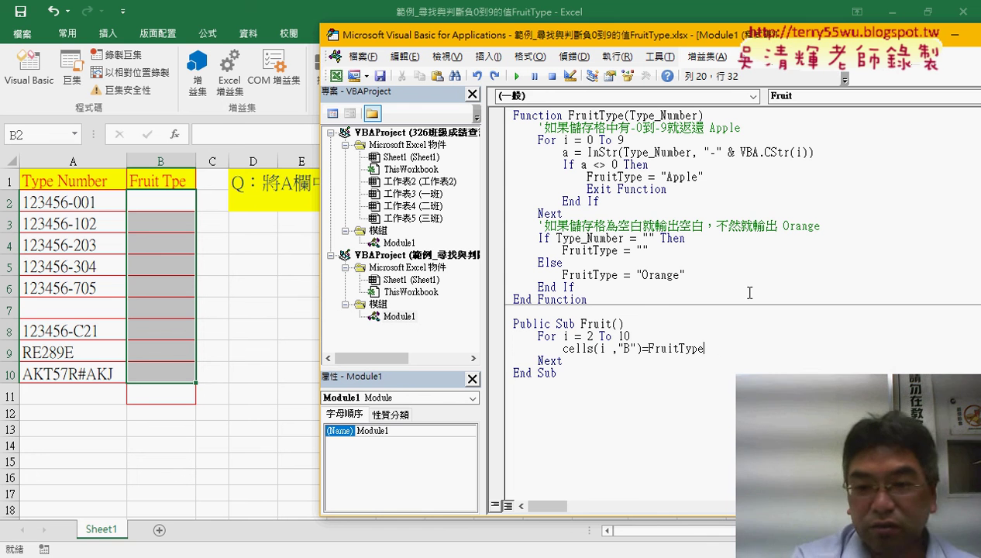
type("(")
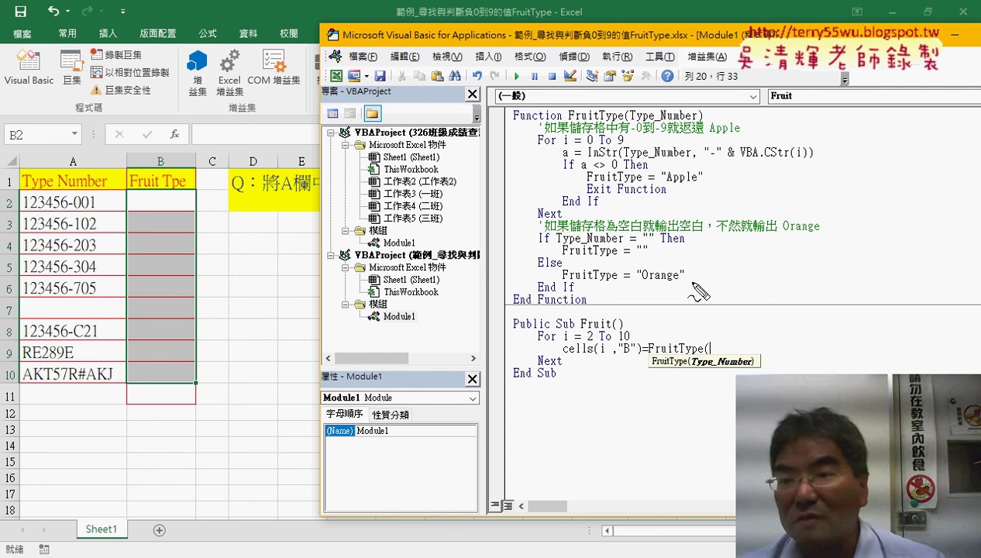
Step: Annotate the FruitType heading, the "B" reference and cell B2 to explain the loop
left_click_drag(578, 122, 659, 122)
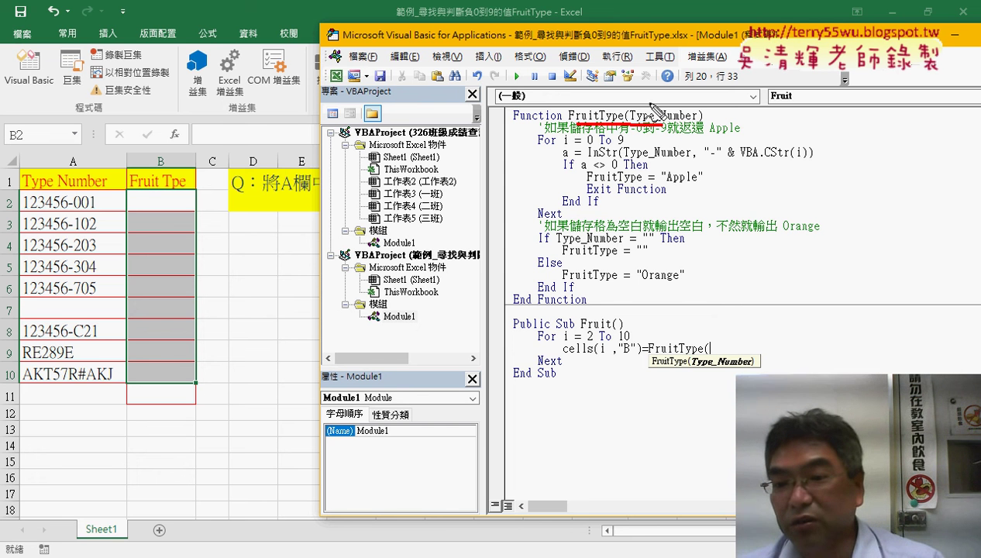
left_click_drag(680, 333, 643, 352)
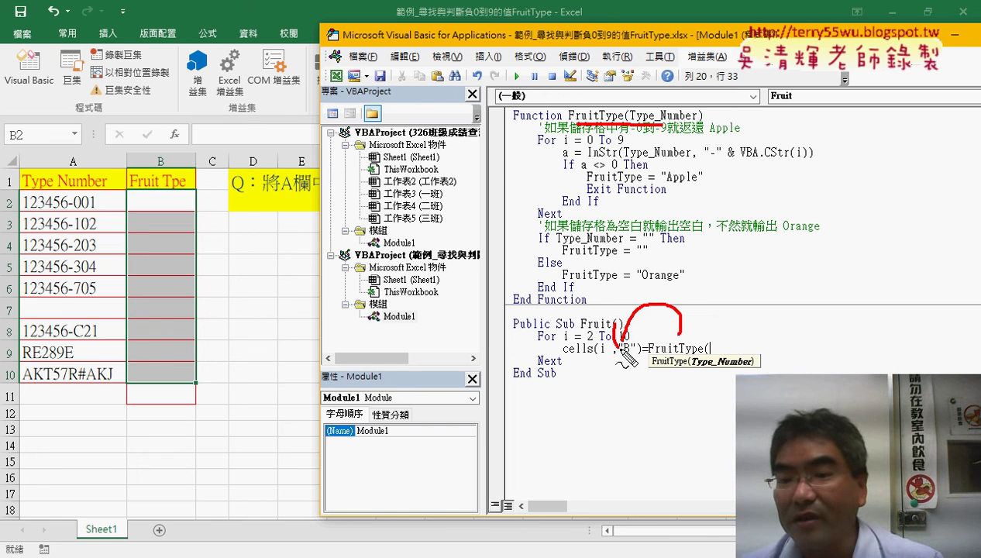
left_click_drag(612, 357, 783, 357)
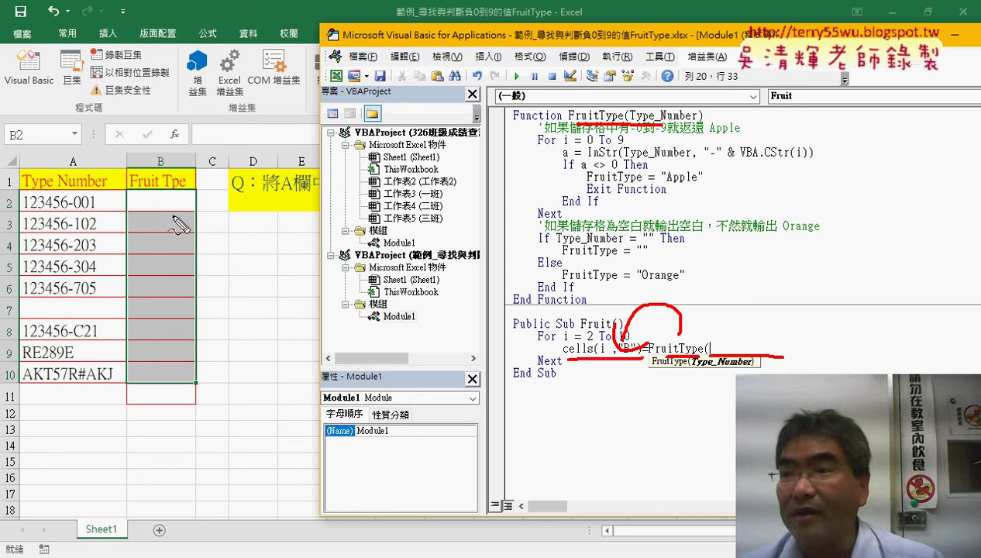
left_click_drag(186, 215, 192, 212)
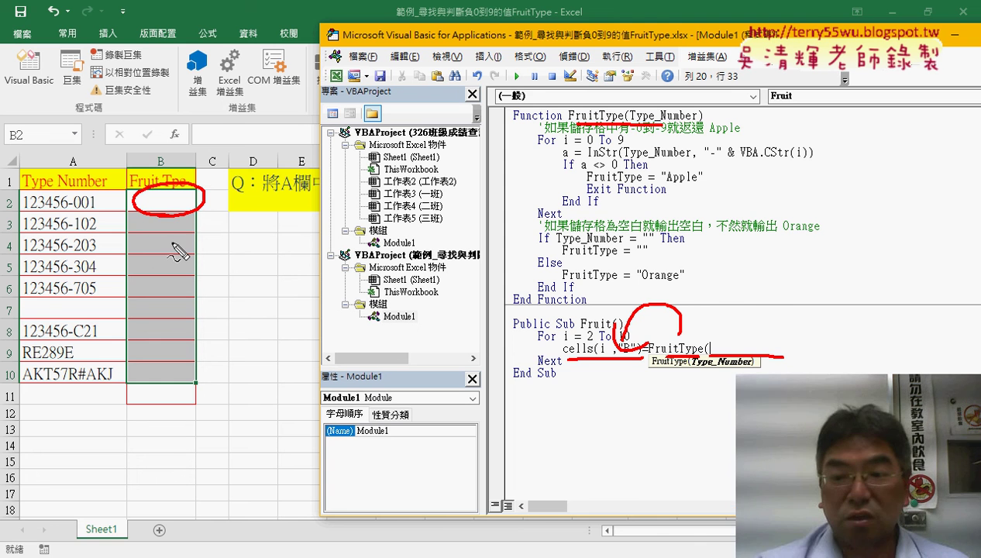
key("Escape")
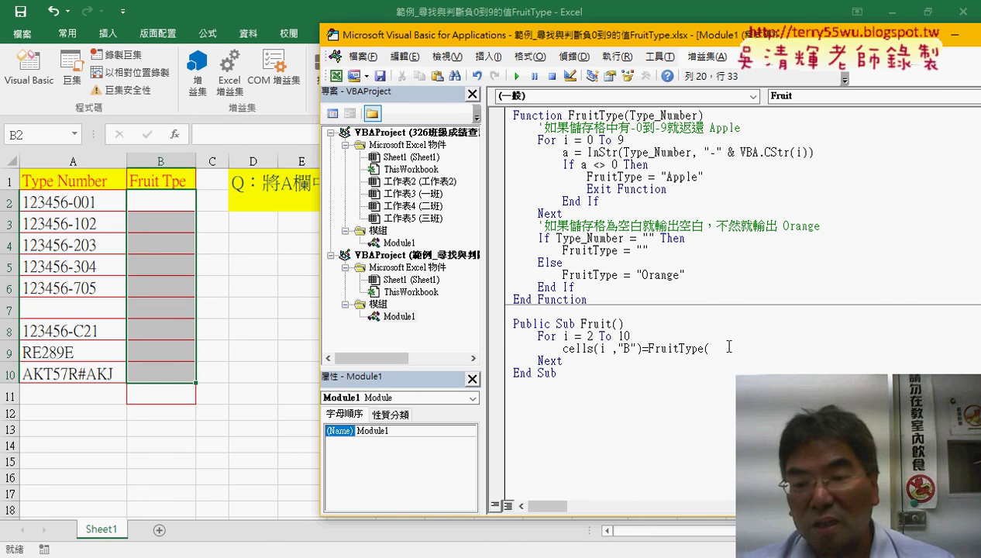
Step: Paste cells(i ,"B") into FruitType(, change B to A, and close the parenthesis
left_click_drag(641, 349, 563, 348)
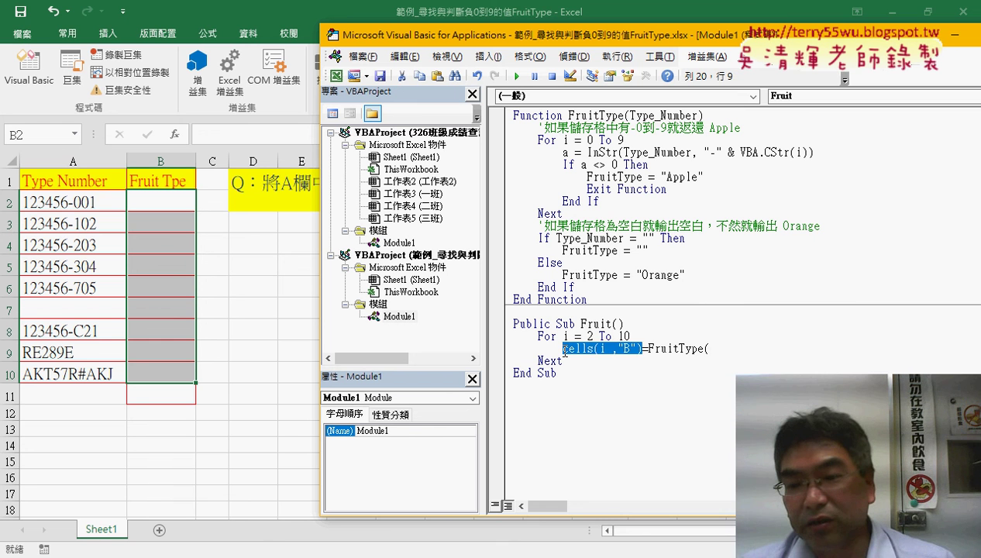
key("ctrl+c")
left_click(711, 349)
key("ctrl+v")
left_click(772, 348)
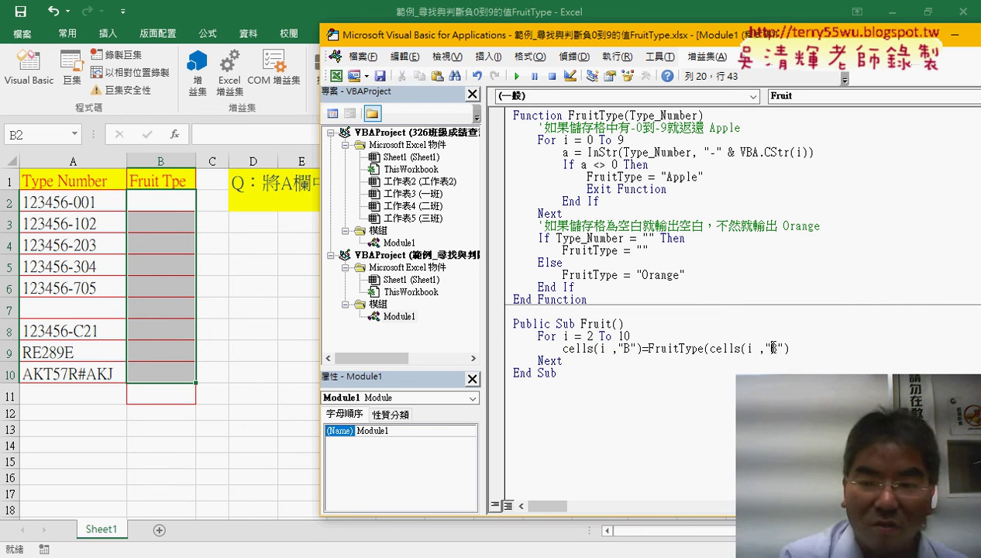
key("Delete")
type("A")
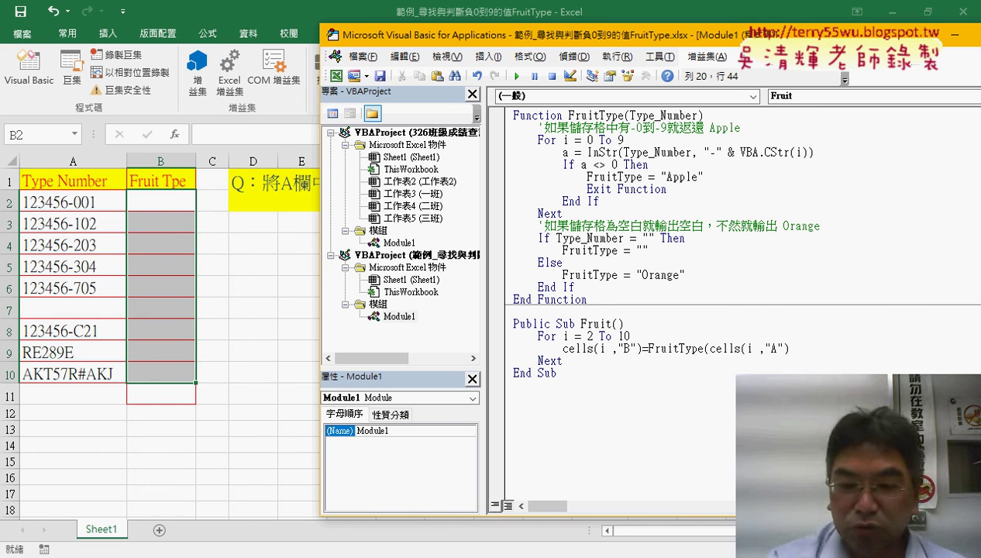
key("End")
type(")")
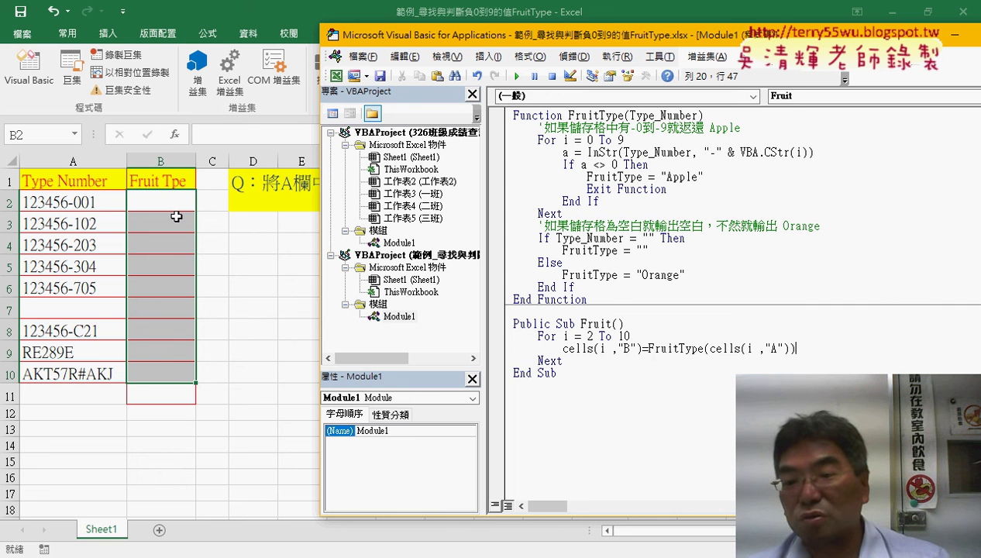
left_click(624, 422)
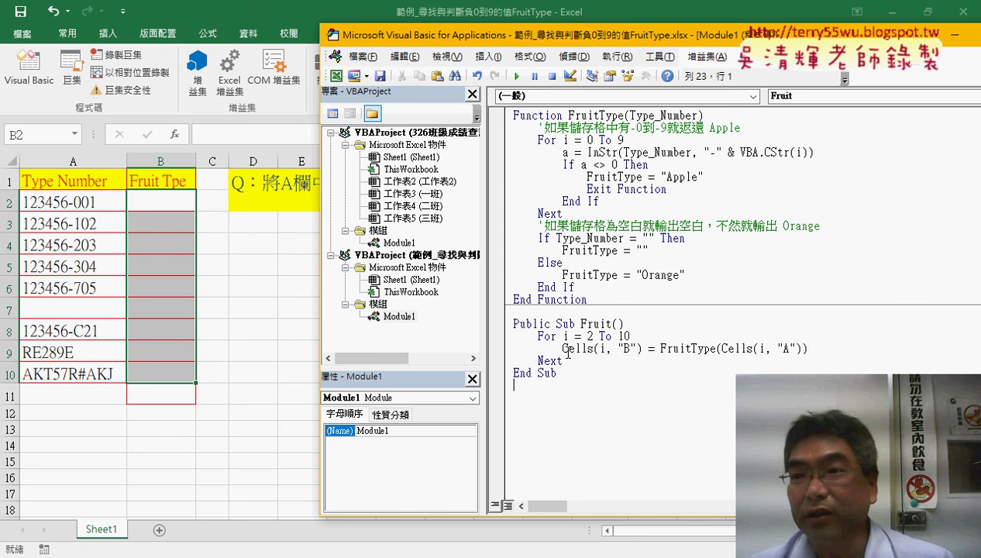
Step: Step through Fruit and FruitType until B2 shows Apple, then run the rest to fill B2:B10
left_click(610, 349)
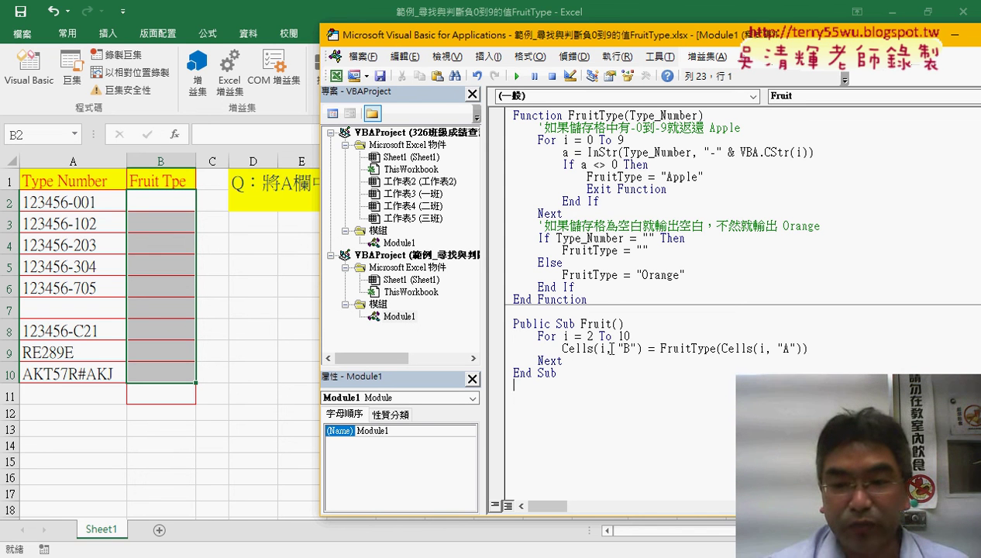
key("F8")
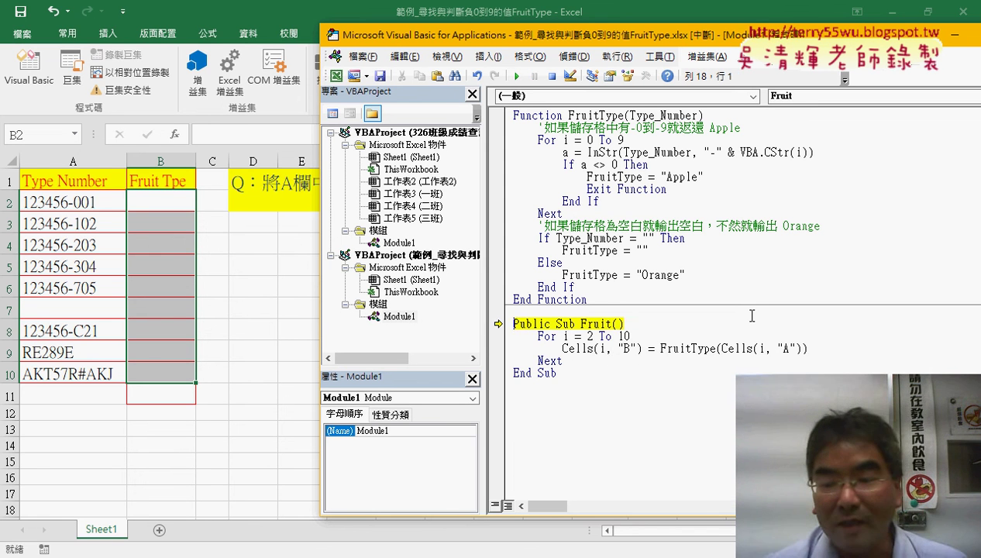
key("F8")
key("F8")
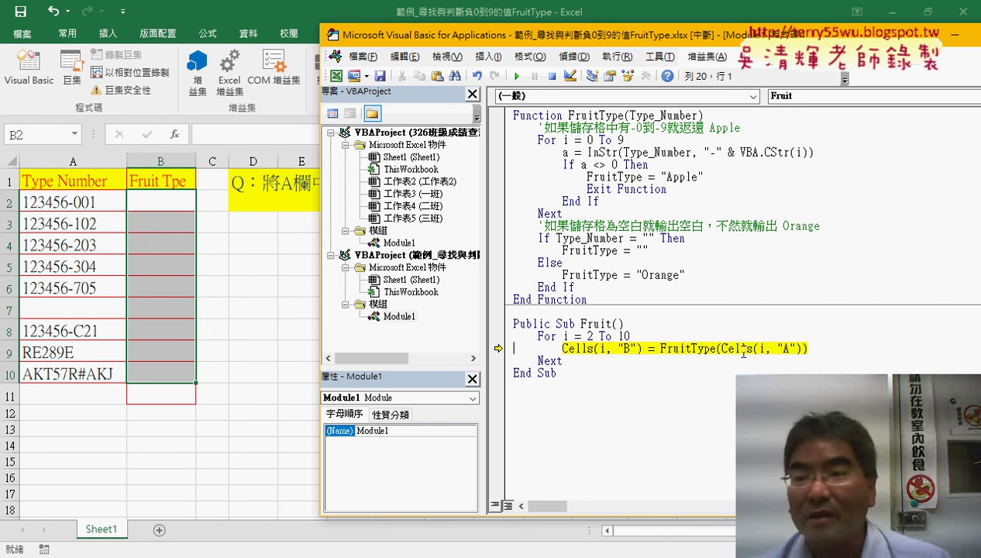
key("F8")
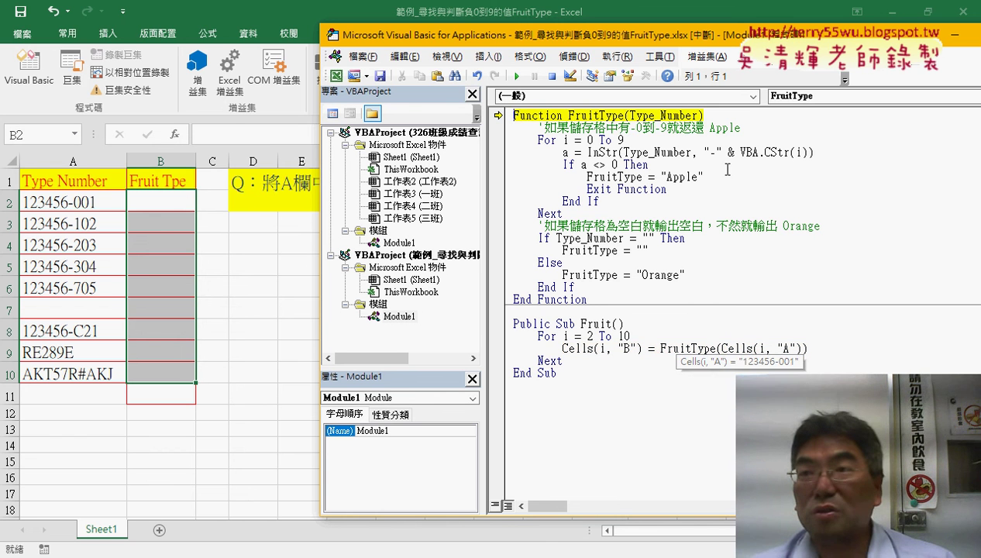
mouse_move(675, 115)
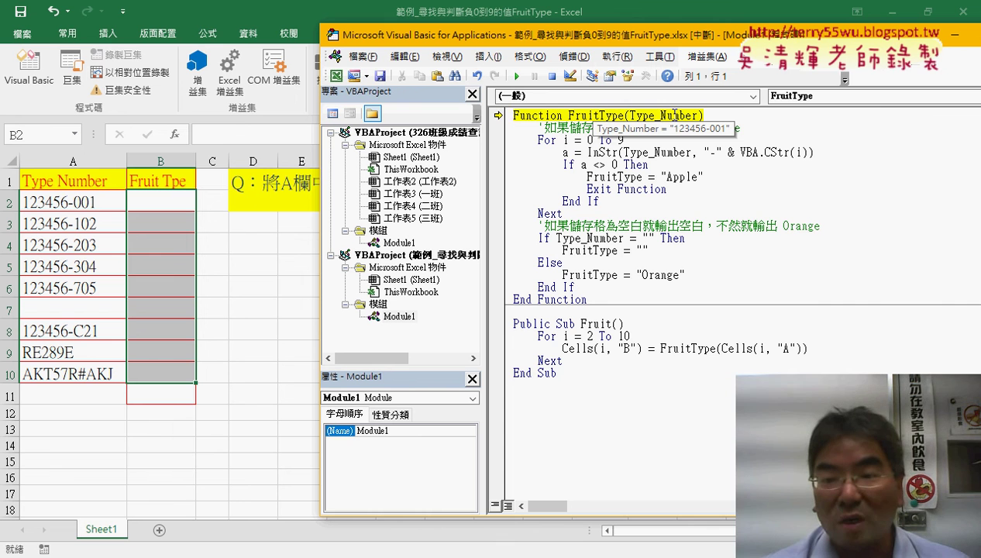
key("F8")
key("F8")
key("F8")
key("F8")
key("F8")
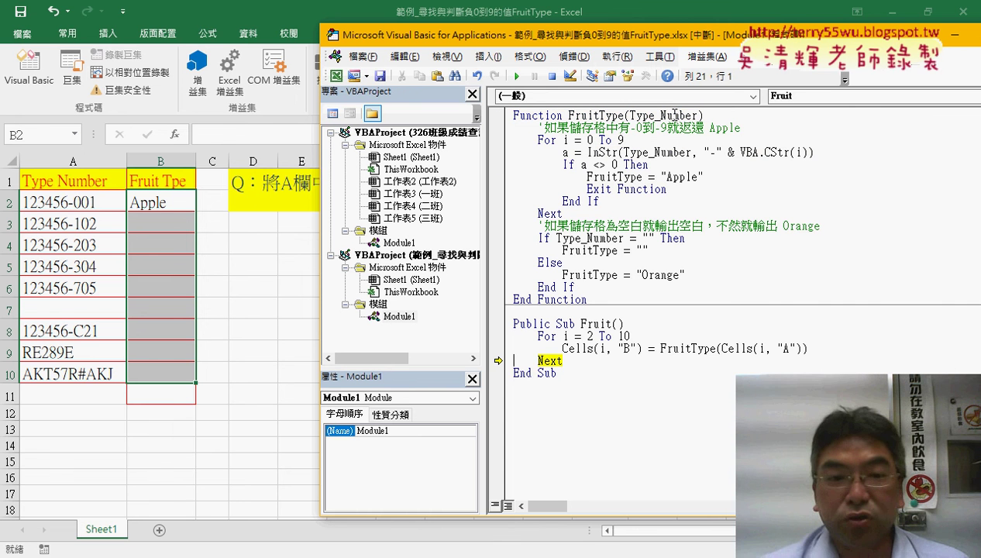
key("F8")
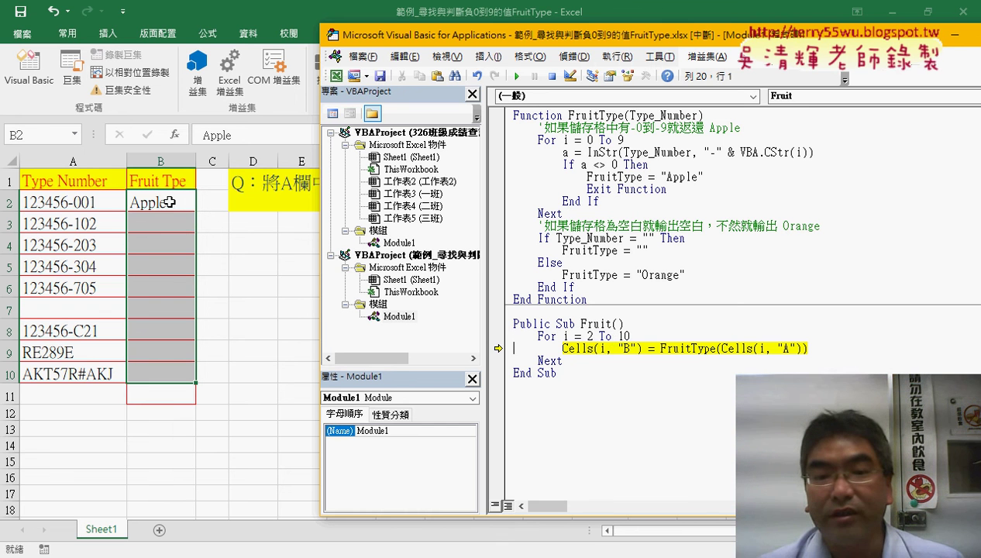
left_click(518, 76)
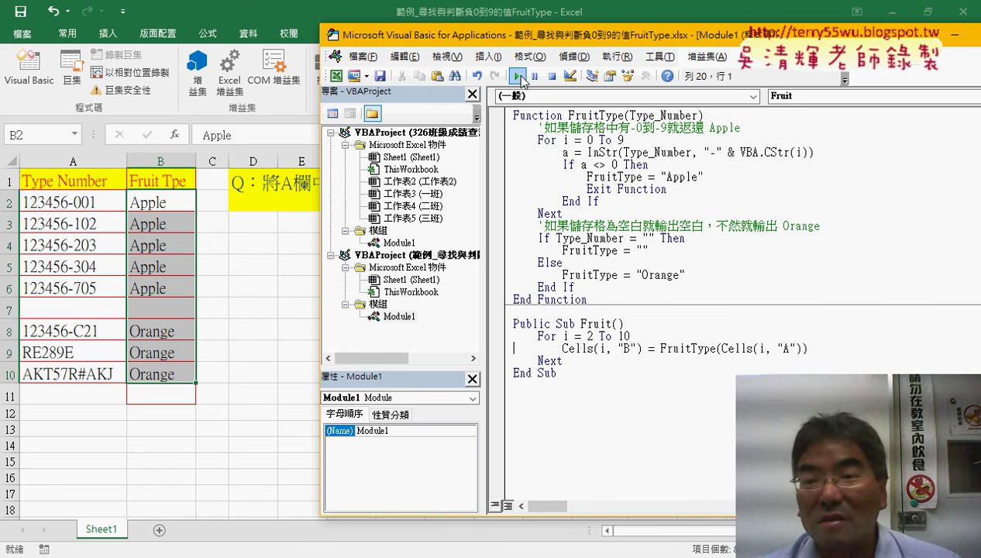
left_click(518, 76)
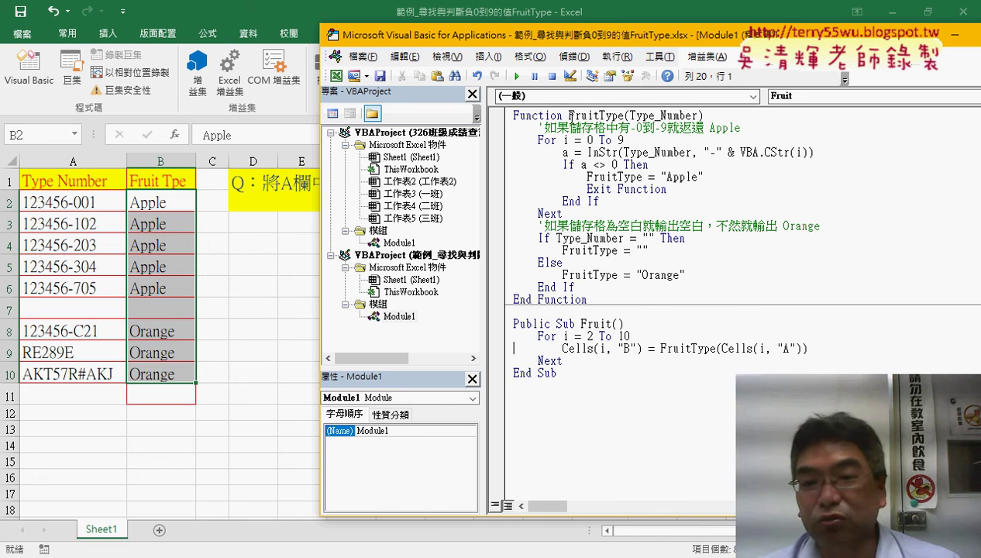
Step: Select the entire Sub Fruit macro in the VBA editor and copy it
left_click(537, 336)
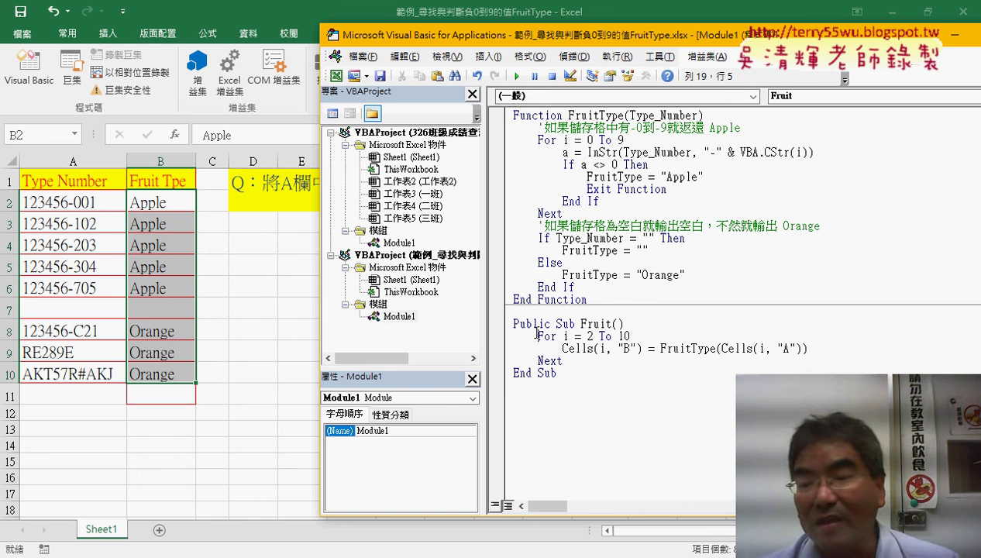
left_click(659, 348)
left_click_drag(660, 349, 807, 349)
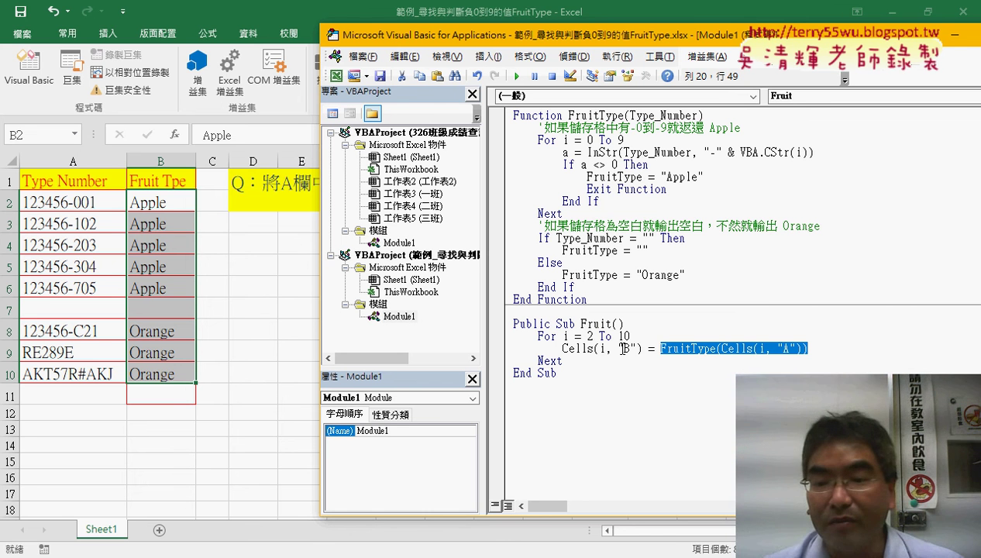
left_click_drag(558, 373, 513, 323)
right_click(547, 338)
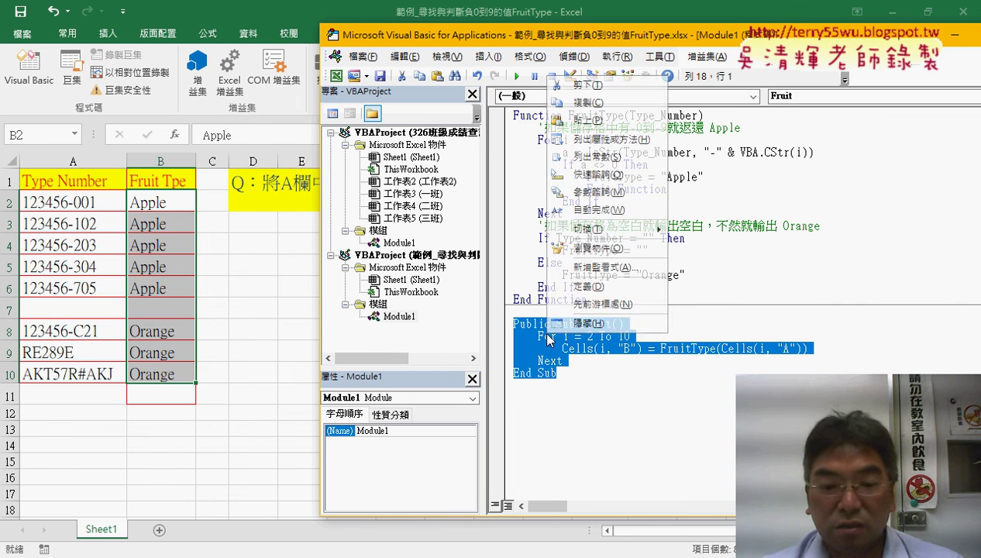
left_click(583, 103)
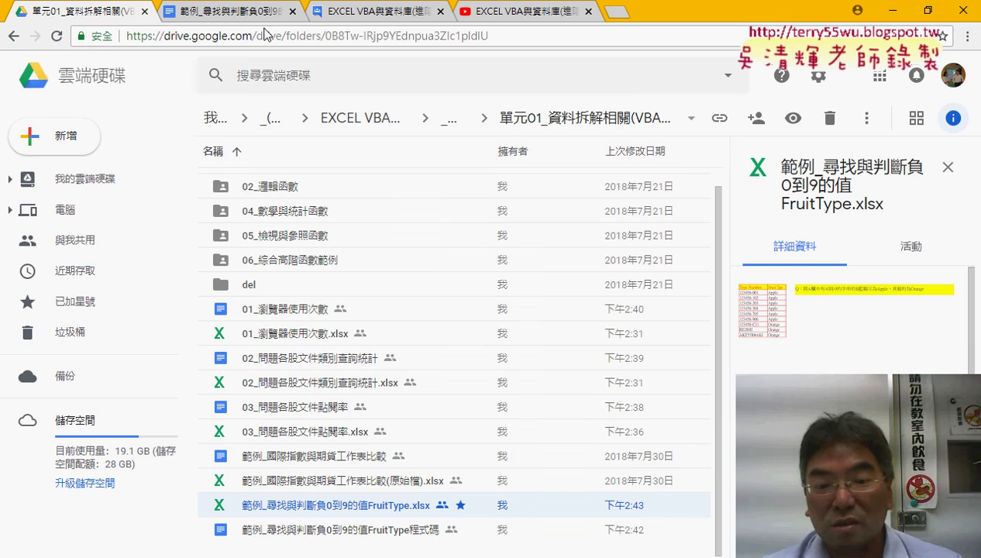
Step: Paste the Fruit macro on a new line below End Function in the code document
left_click(233, 11)
left_click(349, 450)
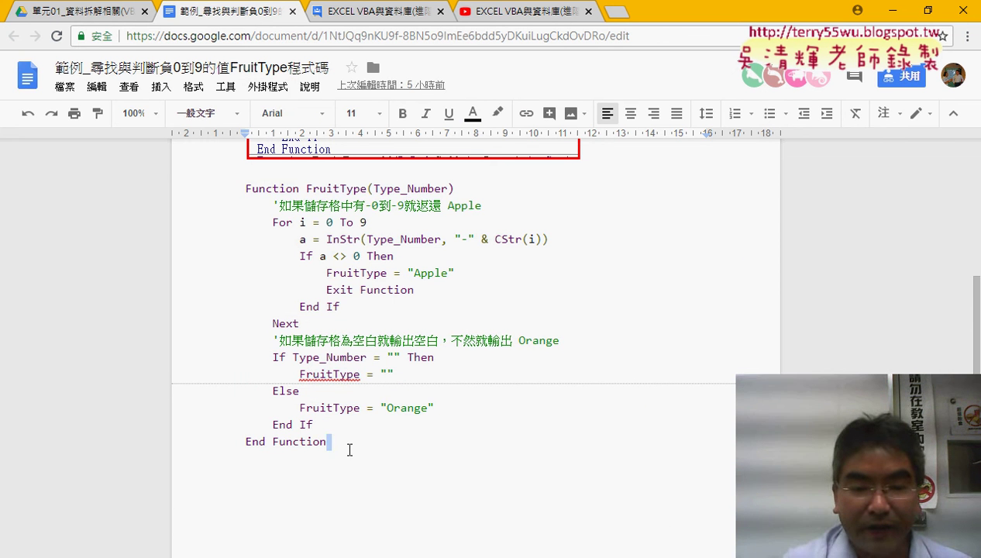
key("Return")
key("Return")
key("ctrl+v")
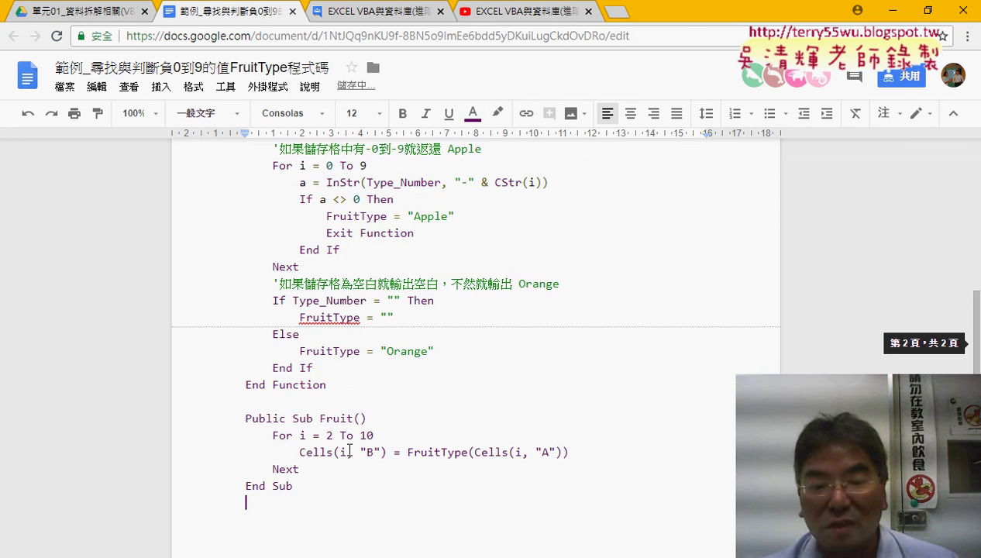
Step: Format the pasted macro block as code with Code Pretty's Format Selection
left_click_drag(245, 502, 237, 420)
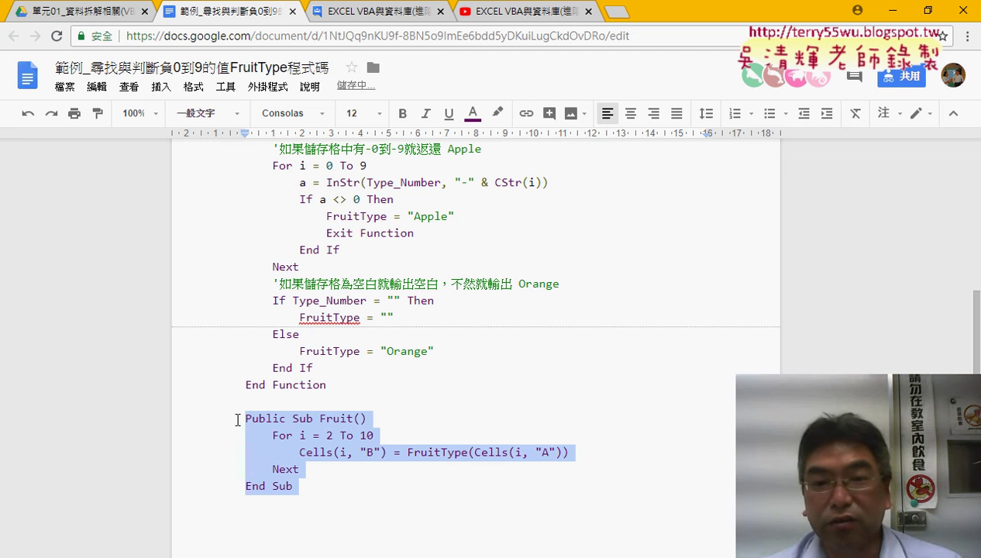
left_click(267, 87)
mouse_move(297, 145)
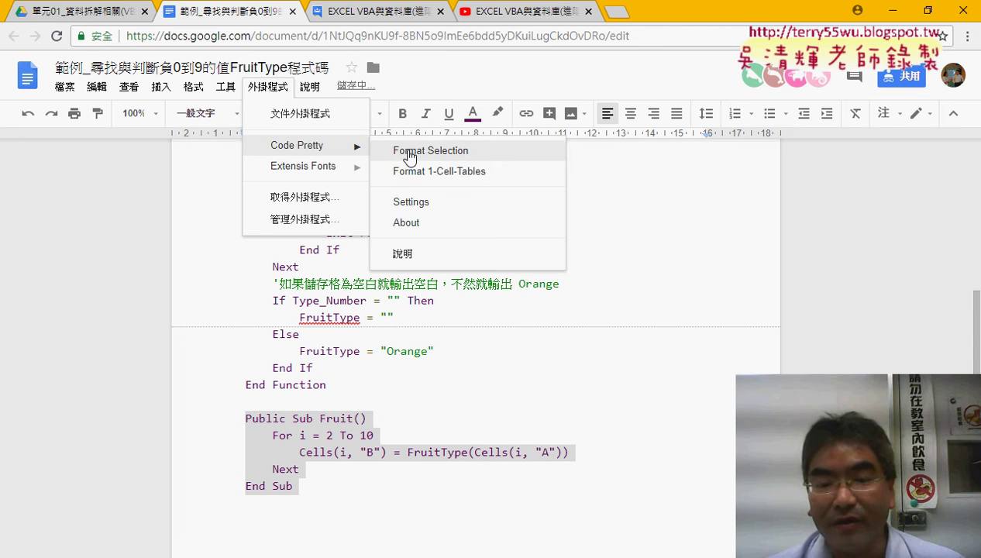
left_click(410, 152)
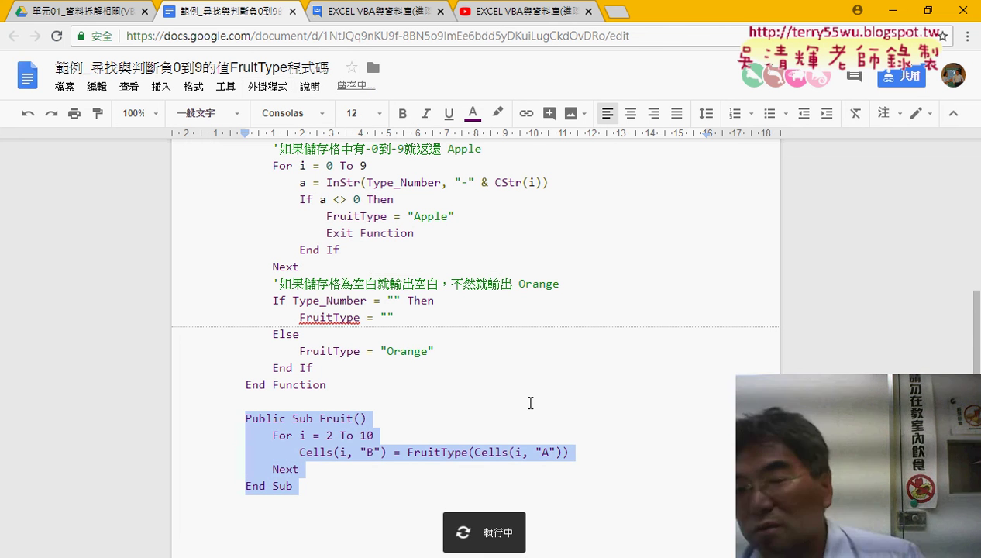